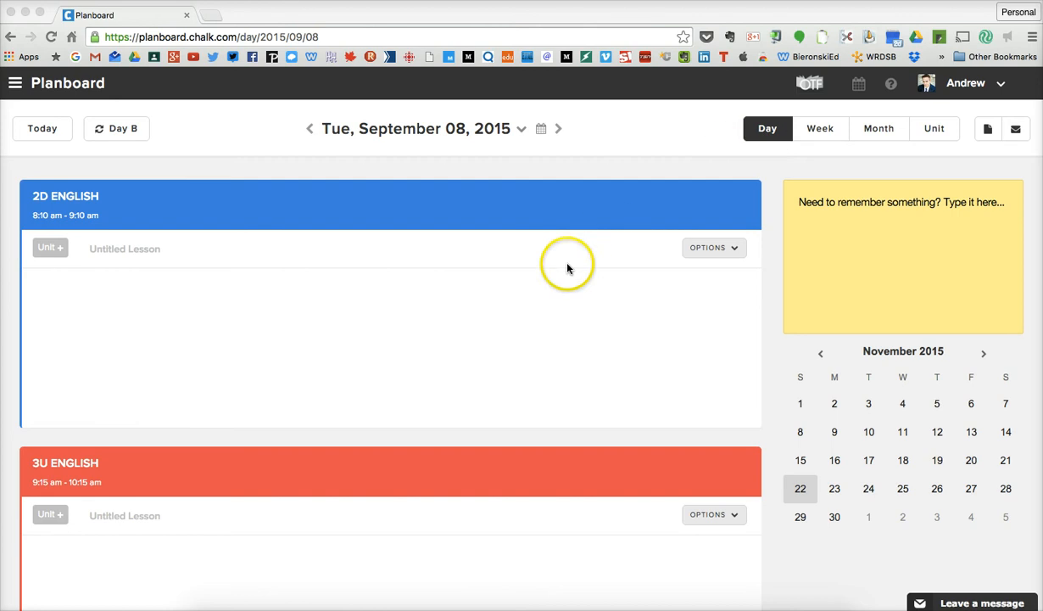
Step: Examine the classes planned for Tuesday, September 8, 2015 and place the cursor in the day's reminder note
{"action": "scroll", "coordinate": [567, 268], "scroll_direction": "down", "scroll_amount": 3}
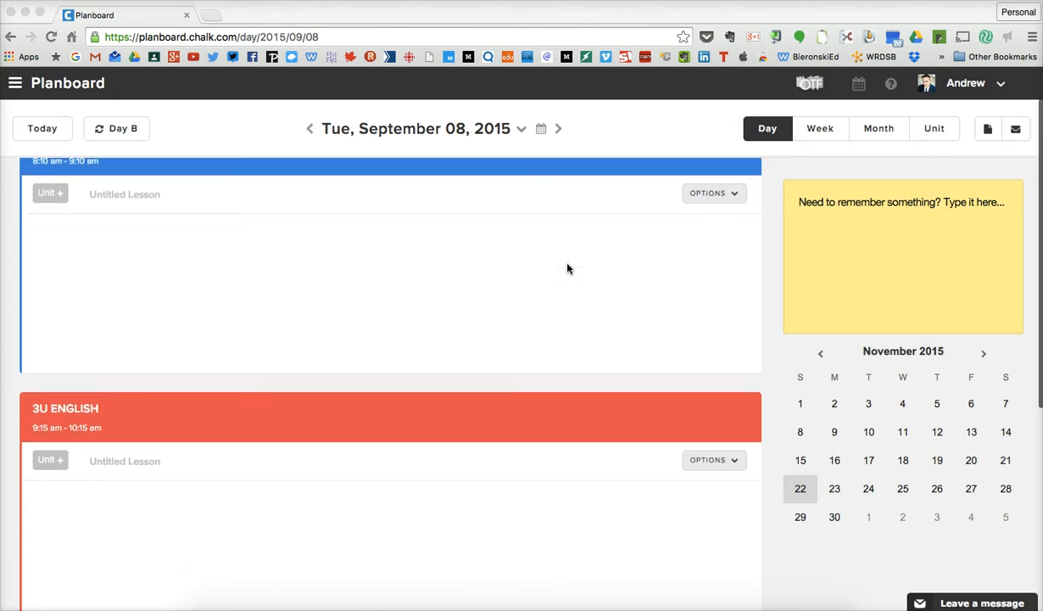
{"action": "scroll", "coordinate": [568, 268], "scroll_direction": "down", "scroll_amount": 2}
{"action": "scroll", "coordinate": [566, 268], "scroll_direction": "up", "scroll_amount": 5}
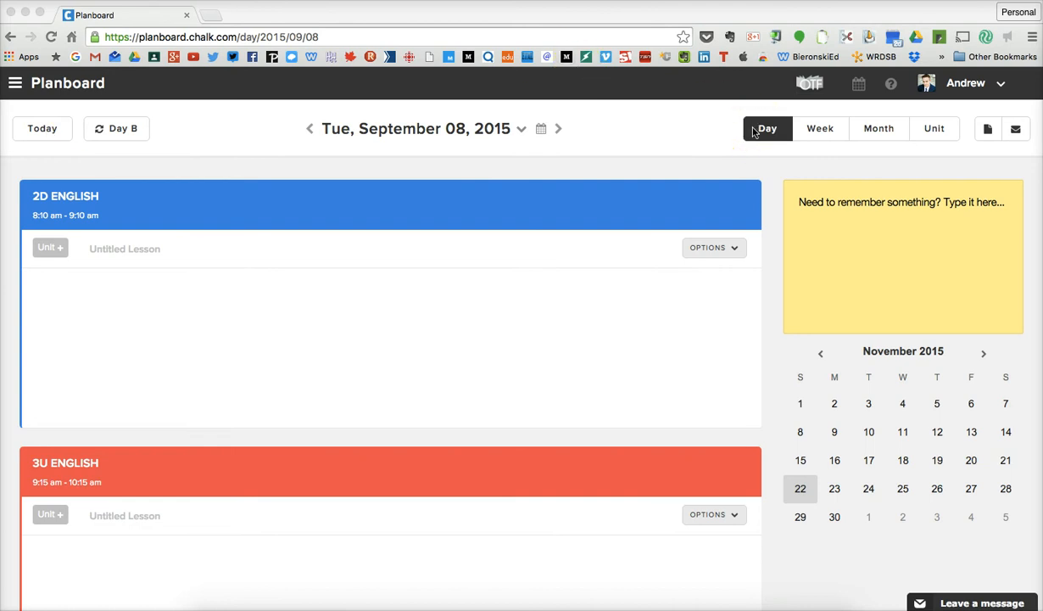
{"action": "left_click", "coordinate": [855, 205]}
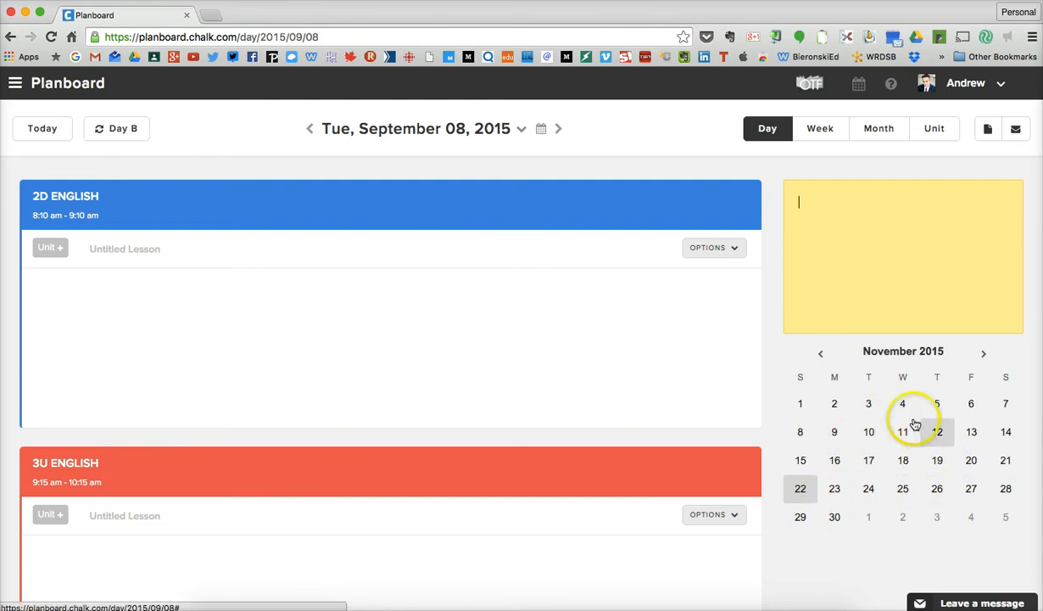
Step: Review the global settings, planning settings and companion tools offered in the main navigation list, and close it
{"action": "left_click", "coordinate": [15, 84]}
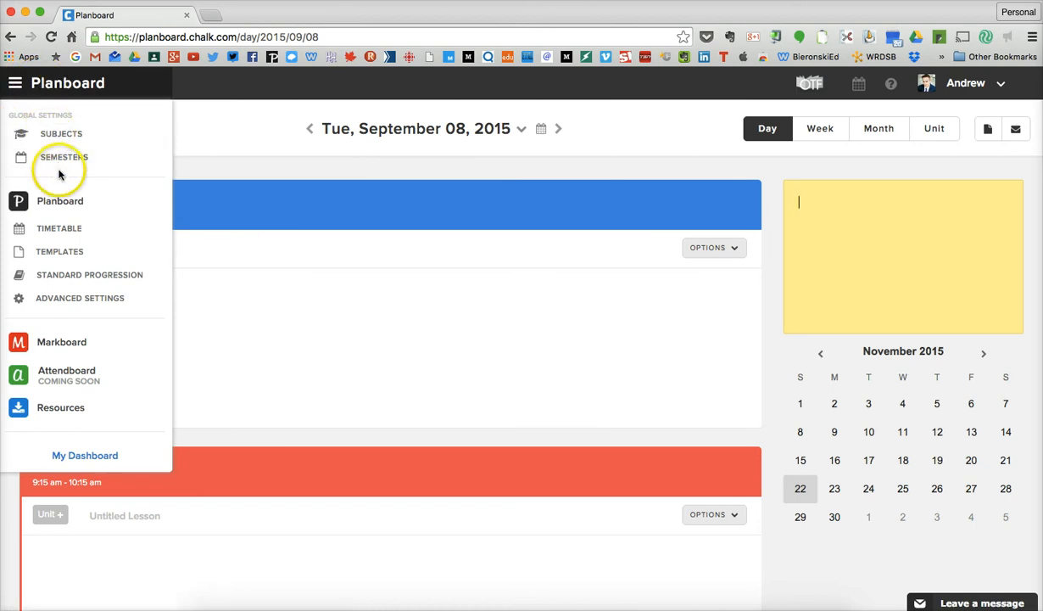
{"action": "left_click", "coordinate": [76, 281]}
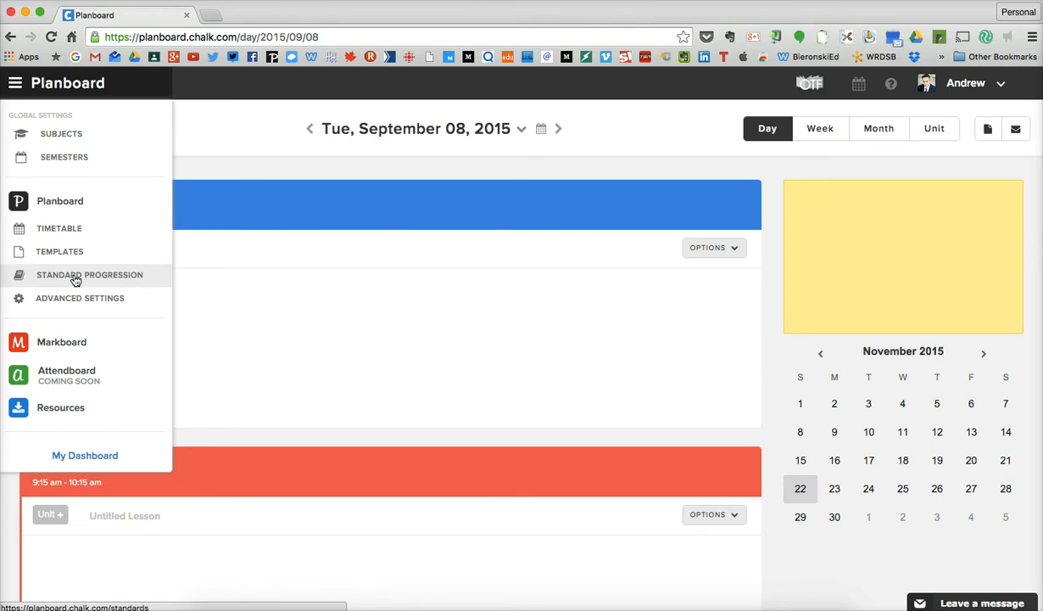
{"action": "left_click", "coordinate": [88, 309]}
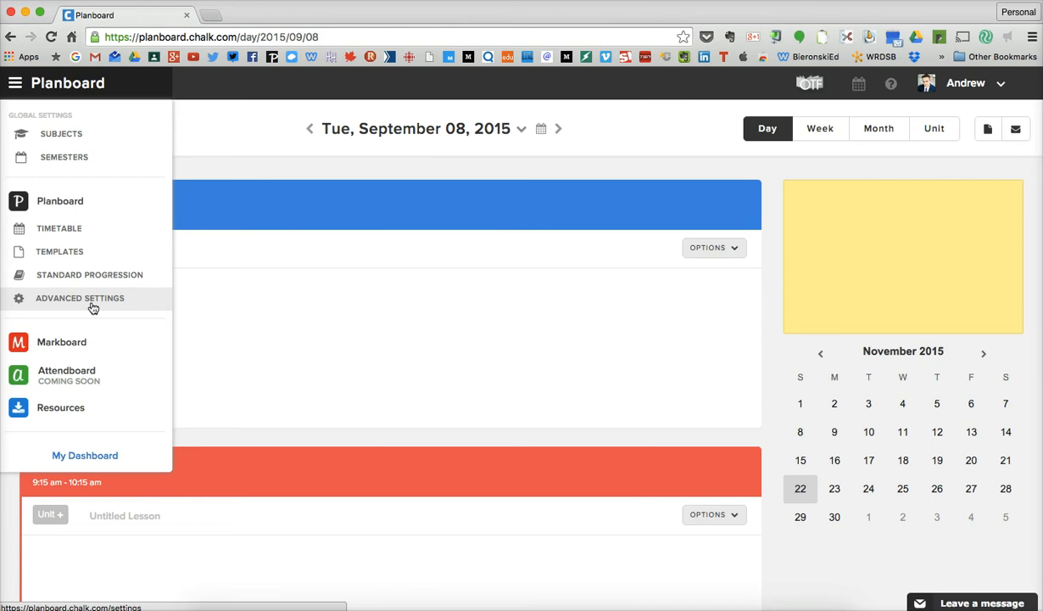
{"action": "left_click", "coordinate": [86, 351]}
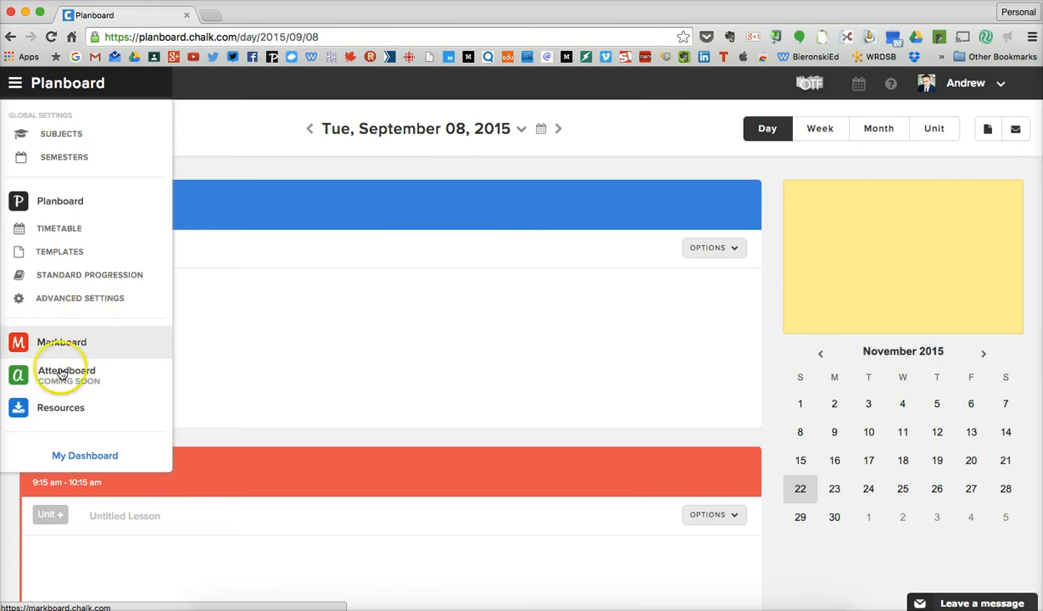
{"action": "left_click", "coordinate": [85, 416]}
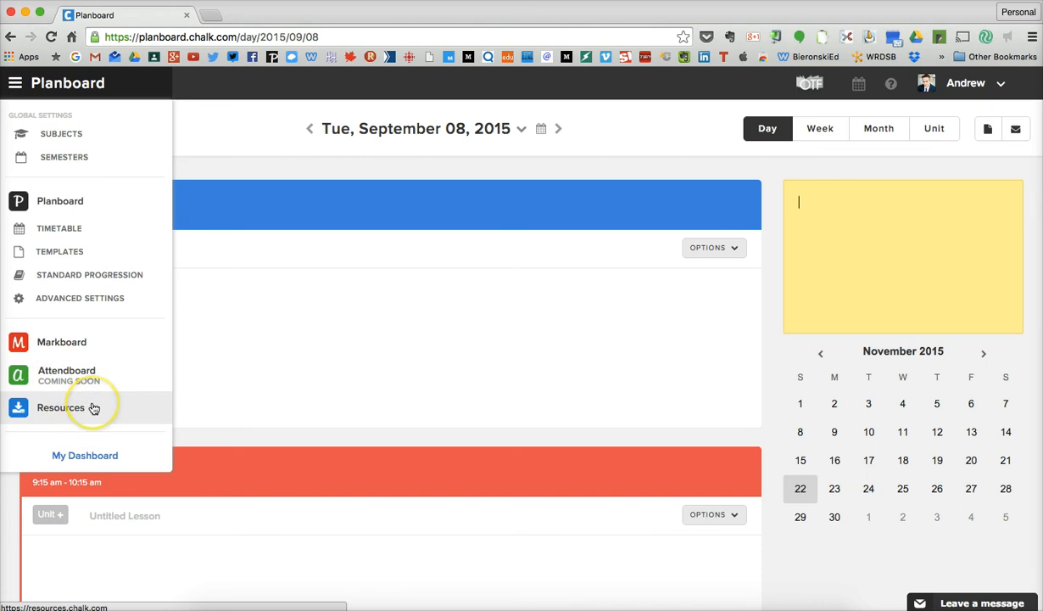
{"action": "left_click", "coordinate": [212, 340]}
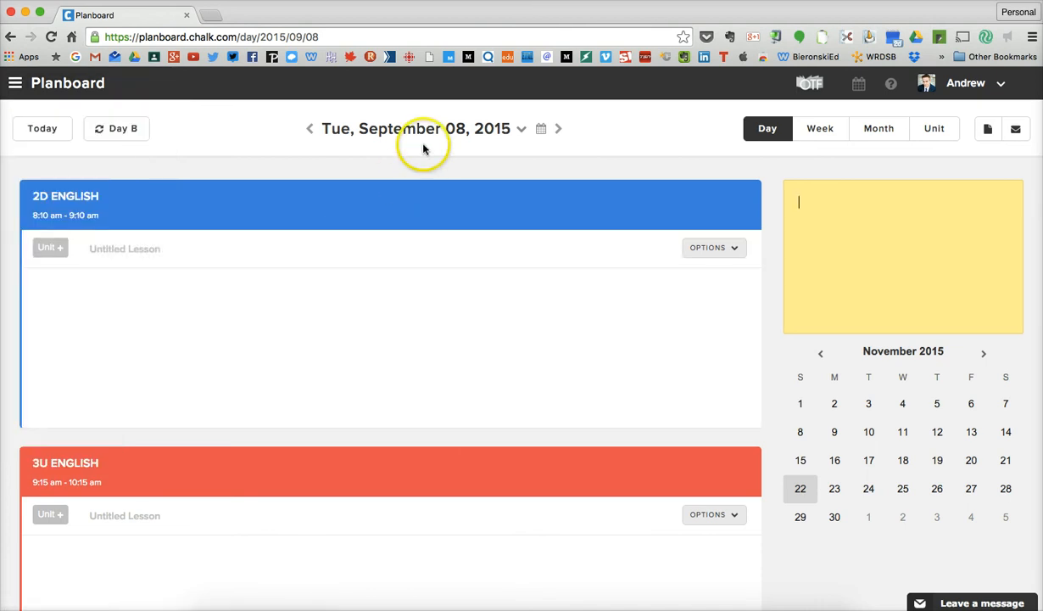
{"action": "mouse_move", "coordinate": [415, 216]}
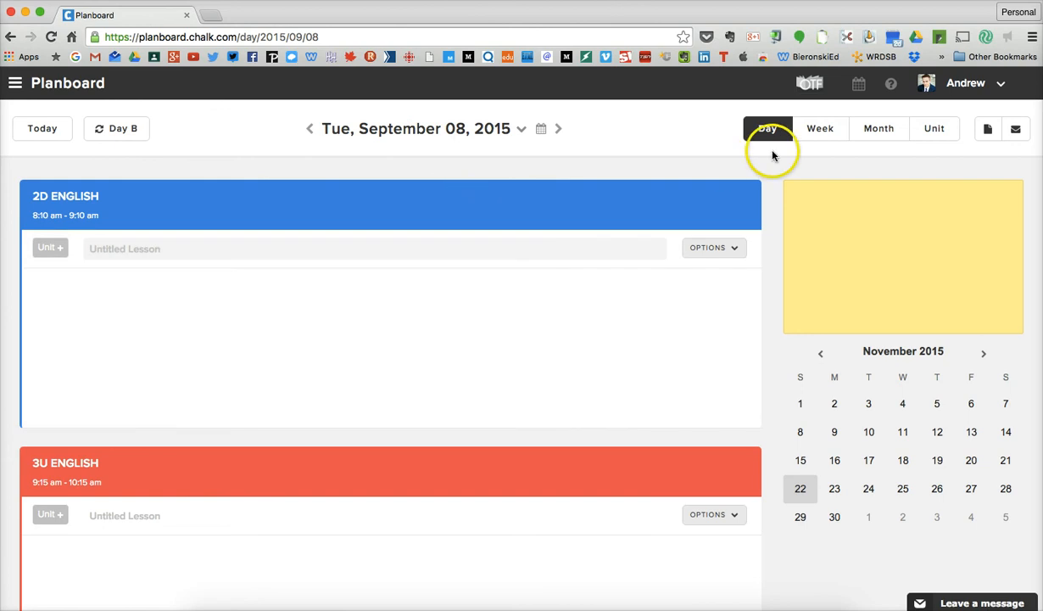
Step: Show the week of September 6, 2015 and look through each day's scheduled classes
{"action": "left_click", "coordinate": [812, 131]}
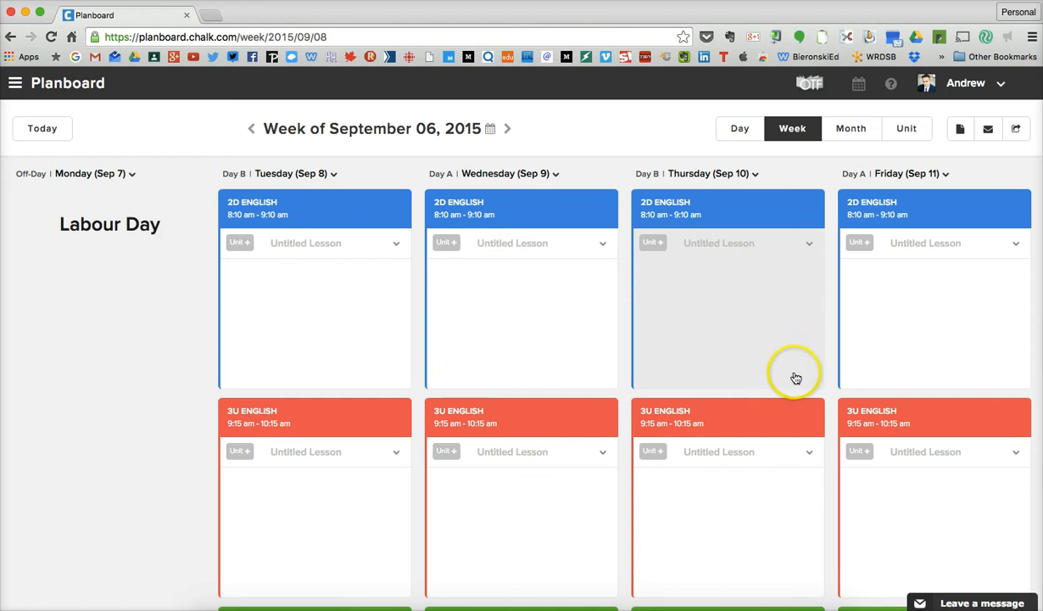
{"action": "scroll", "coordinate": [795, 376], "scroll_direction": "down", "scroll_amount": 3}
{"action": "scroll", "coordinate": [795, 377], "scroll_direction": "down", "scroll_amount": 2}
{"action": "scroll", "coordinate": [795, 377], "scroll_direction": "up", "scroll_amount": 5}
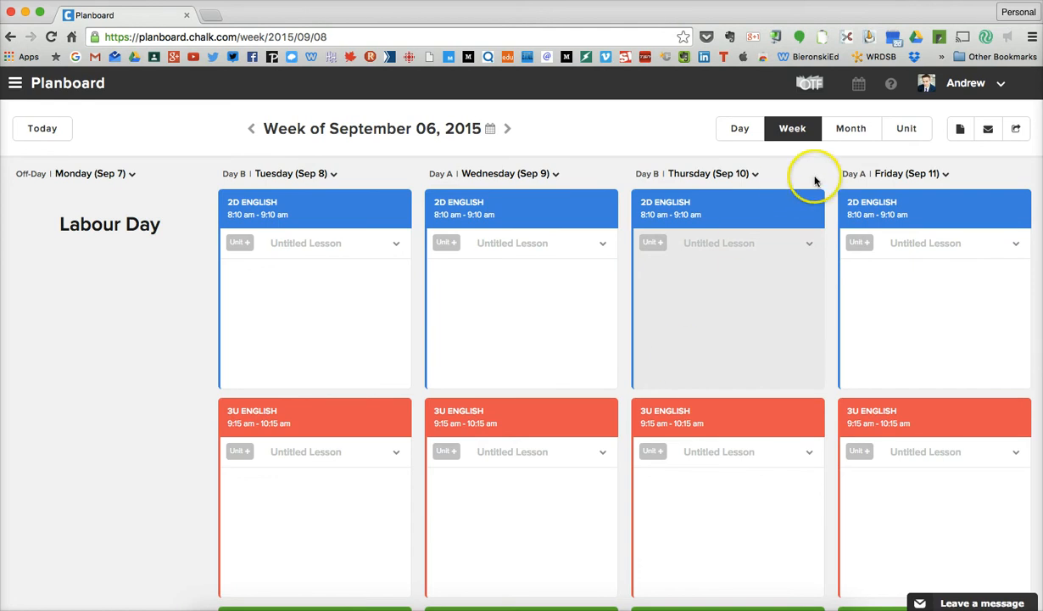
Step: Examine the September 2015 month view and the Semester 1 unit view
{"action": "left_click", "coordinate": [852, 129]}
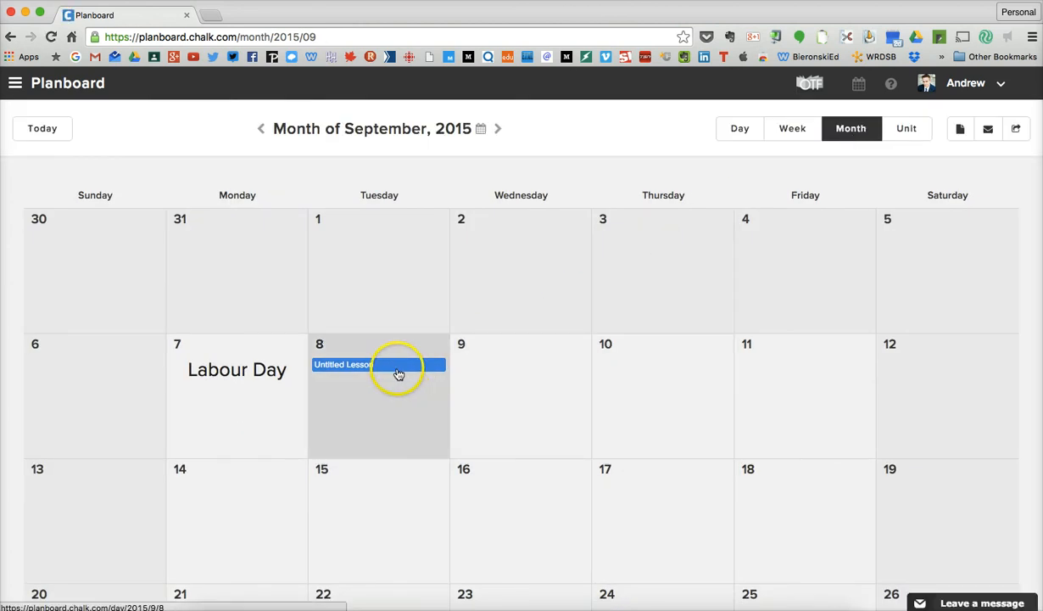
{"action": "scroll", "coordinate": [521, 425], "scroll_direction": "down", "scroll_amount": 3}
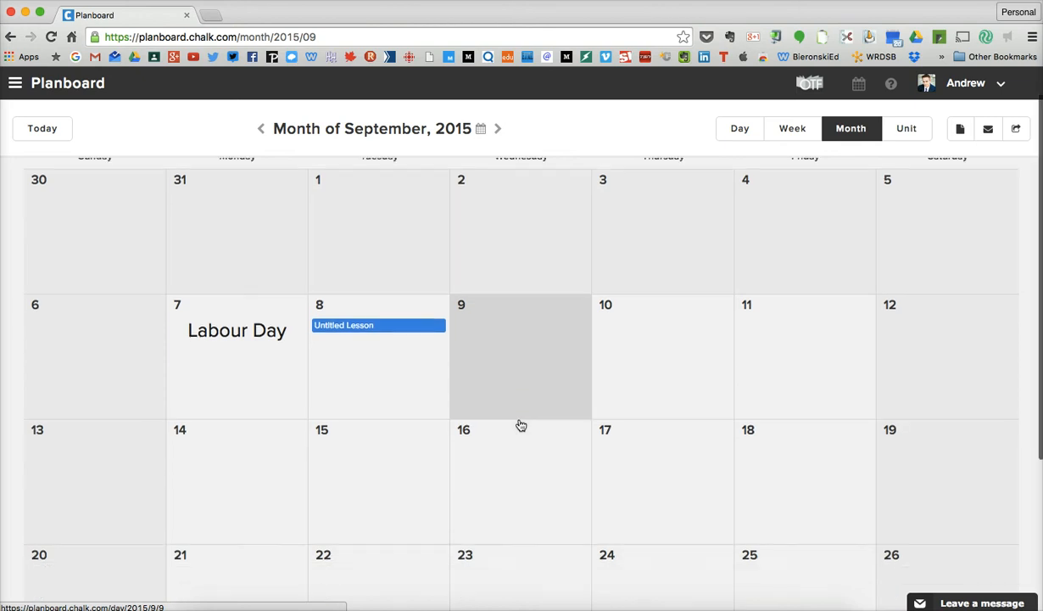
{"action": "left_click", "coordinate": [399, 316]}
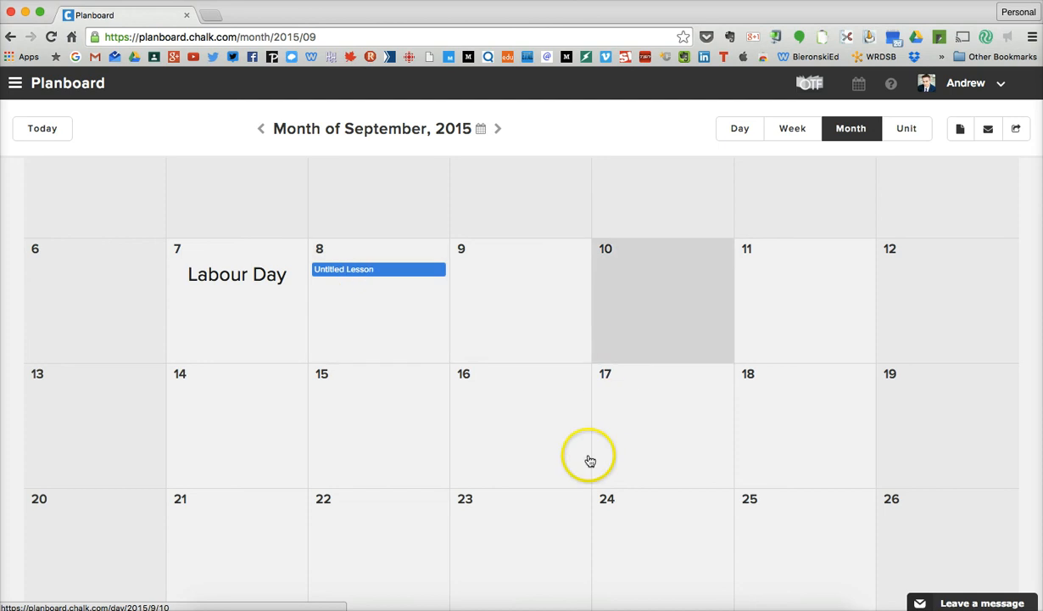
{"action": "scroll", "coordinate": [816, 170], "scroll_direction": "up", "scroll_amount": 3}
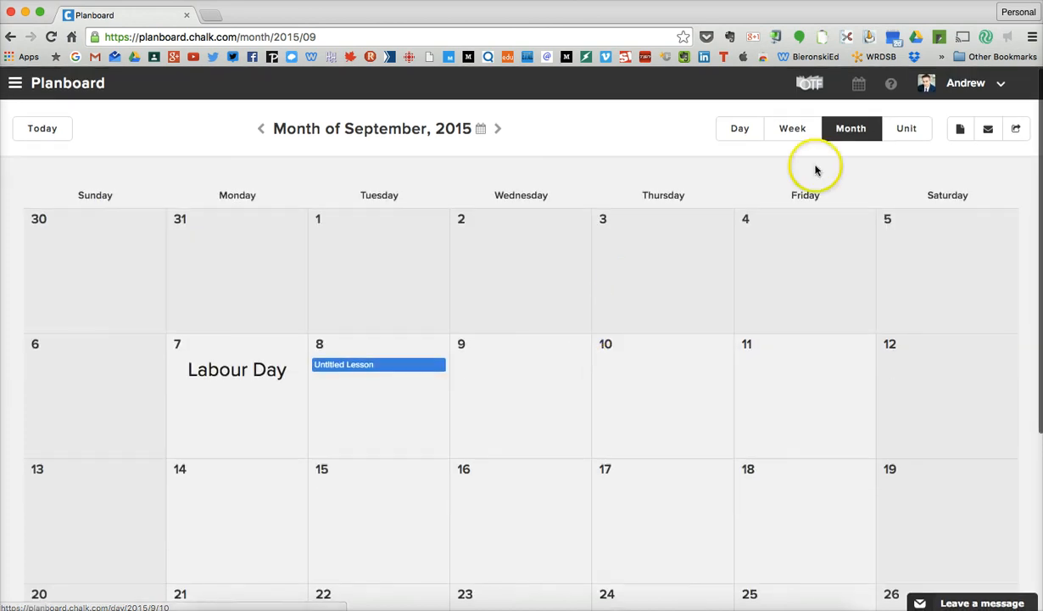
{"action": "left_click", "coordinate": [899, 130]}
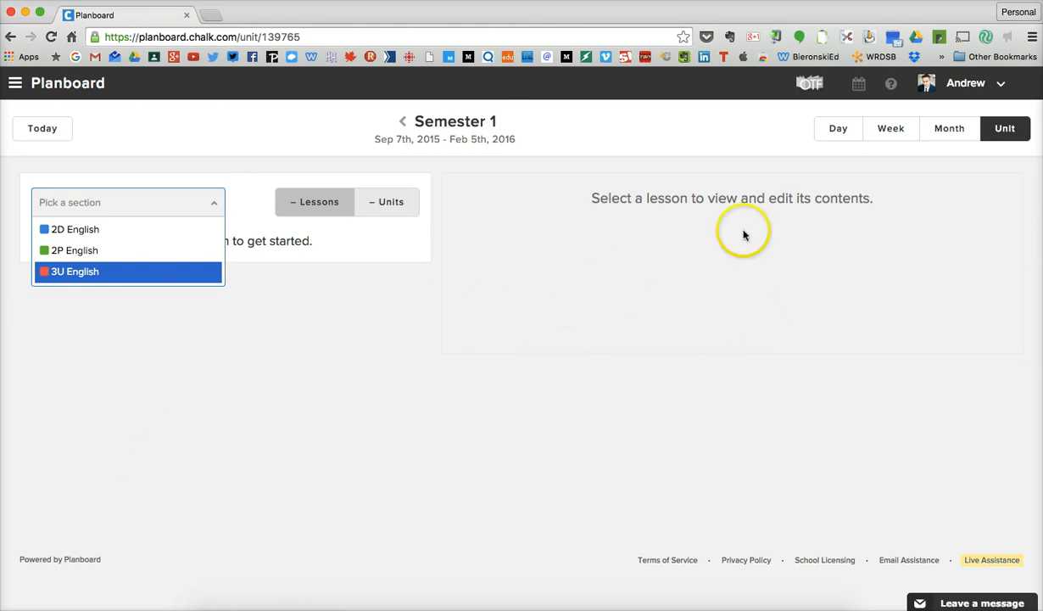
Step: Open the day plan for September 8, 2015 and title the 2D English lesson "Intro 2D Englsih"
{"action": "left_click", "coordinate": [831, 130]}
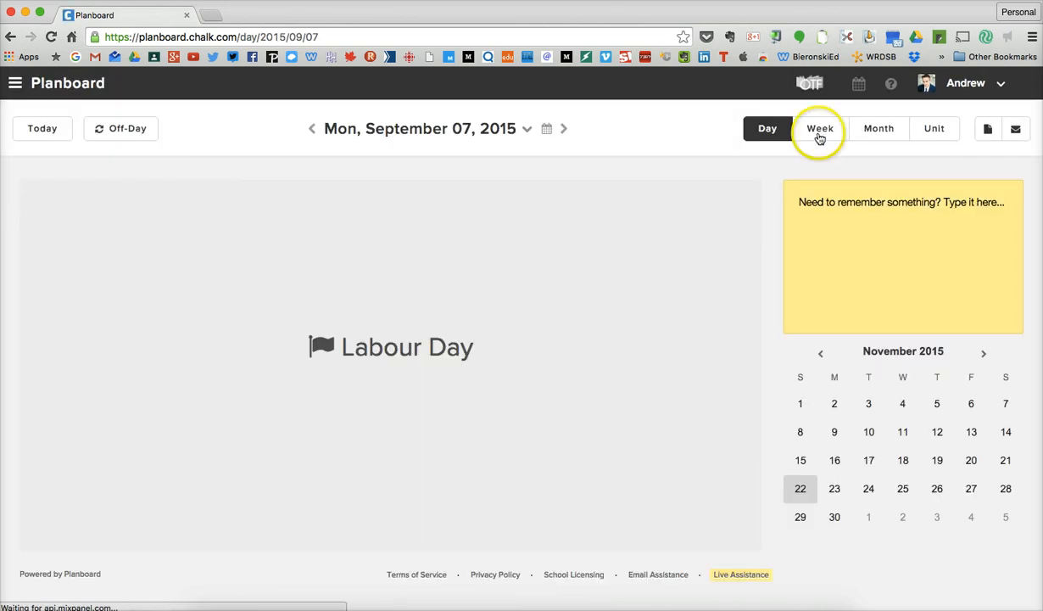
{"action": "left_click", "coordinate": [564, 130]}
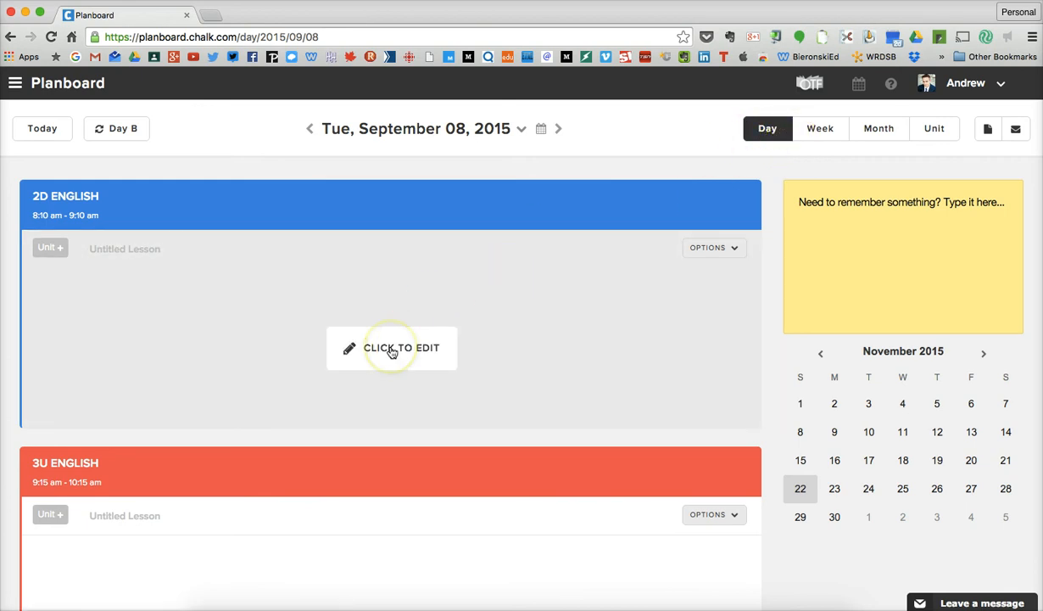
{"action": "left_click", "coordinate": [391, 352]}
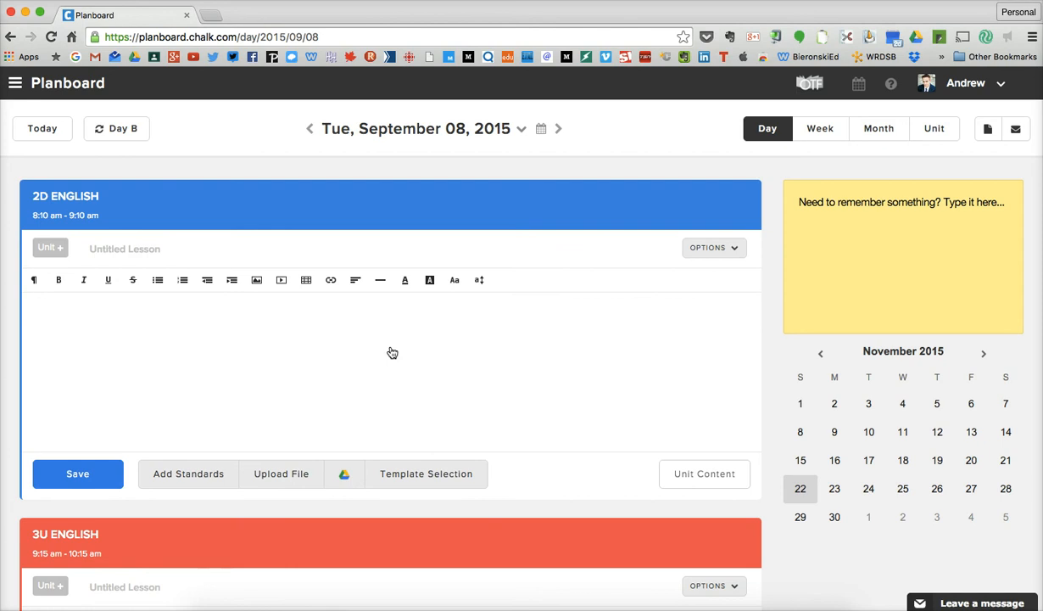
{"action": "left_click", "coordinate": [151, 251]}
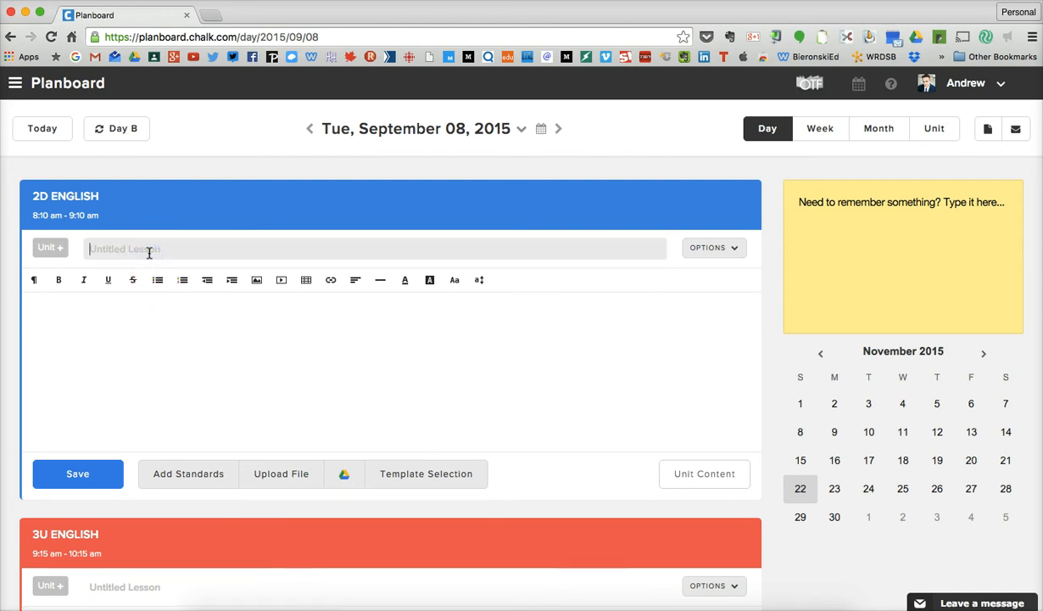
{"action": "type", "text": "Intro 2D Englsih"}
Step: Create a green unit numbered 1 and titled "Intro 2D English" for the 2D English lesson
{"action": "left_click", "coordinate": [49, 249]}
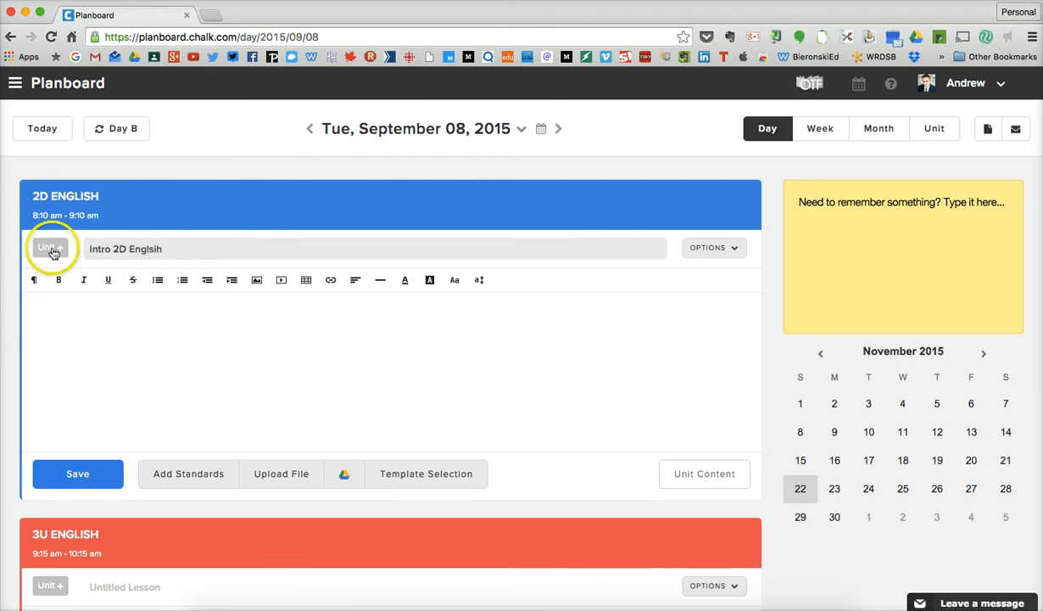
{"action": "left_click", "coordinate": [57, 269]}
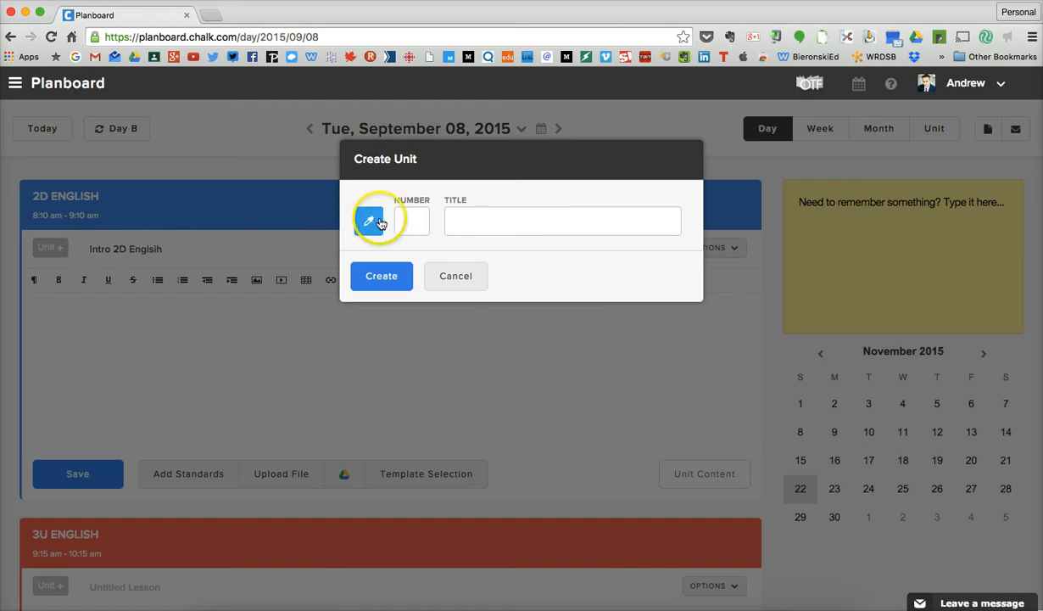
{"action": "left_click", "coordinate": [369, 221]}
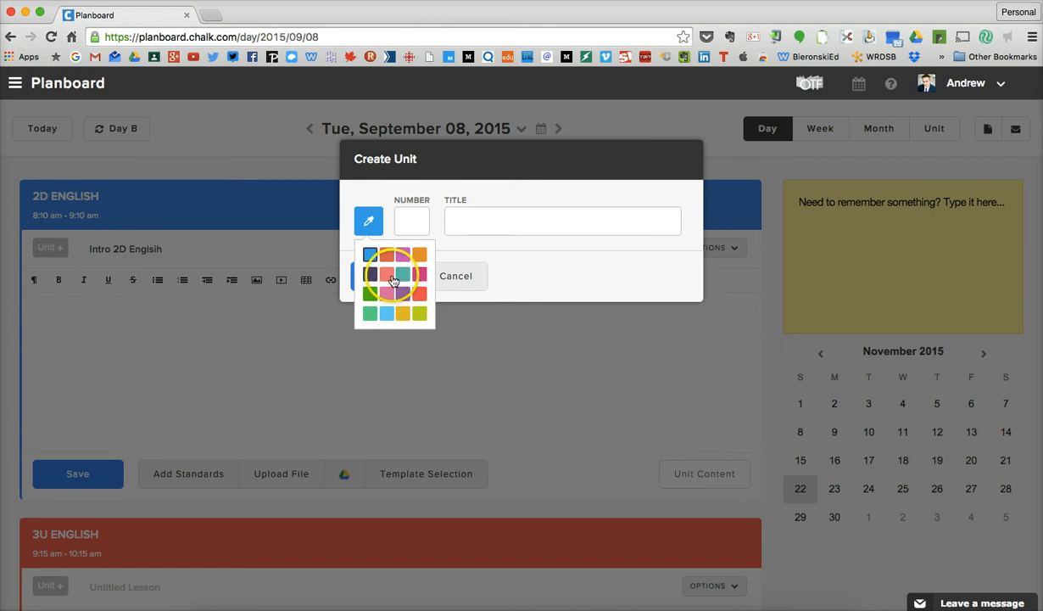
{"action": "left_click", "coordinate": [370, 294]}
{"action": "left_click", "coordinate": [421, 223]}
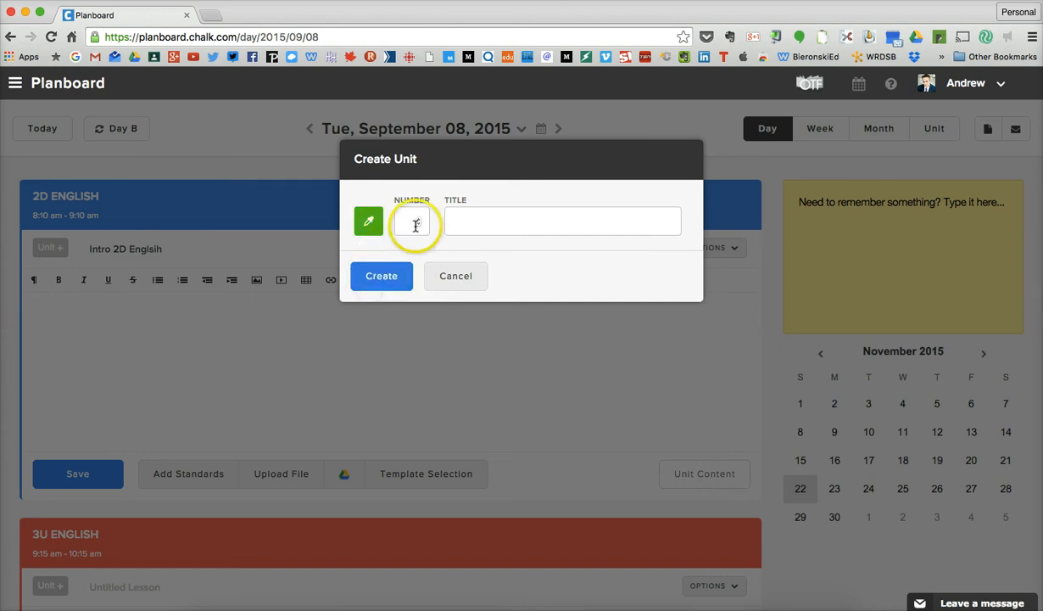
{"action": "left_click", "coordinate": [417, 218]}
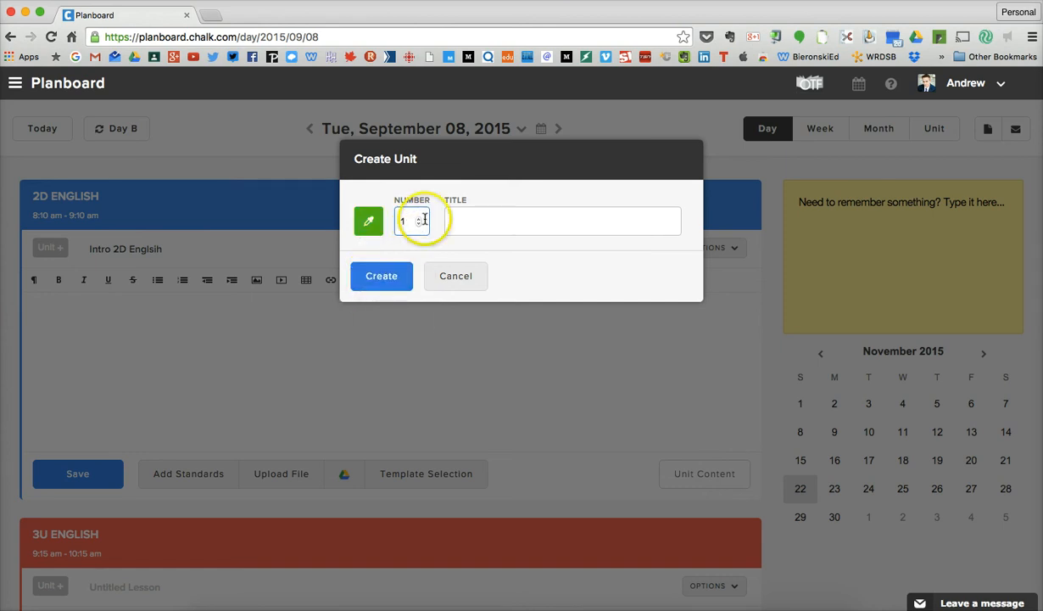
{"action": "left_click", "coordinate": [489, 220]}
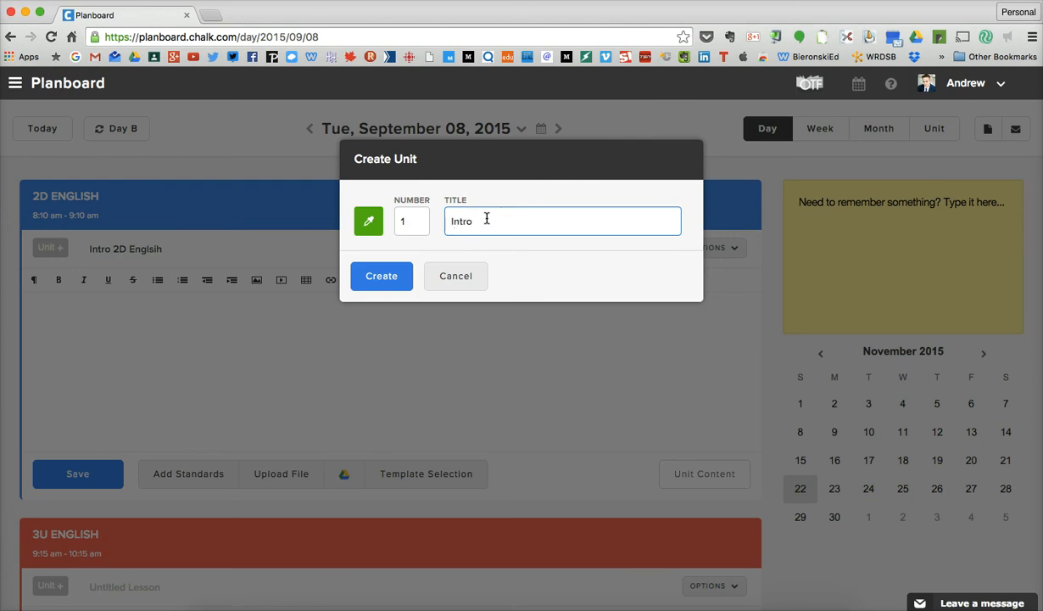
{"action": "type", "text": "Intro 2D English"}
{"action": "left_click", "coordinate": [379, 273]}
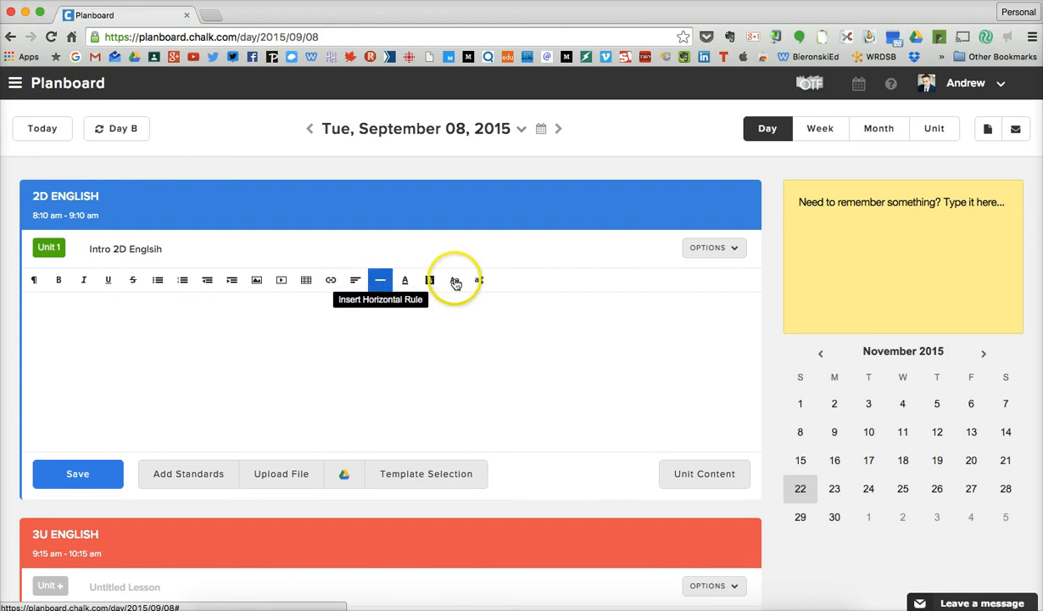
Step: Review the 2D English lesson's copy, move, shift and export options and its sharing dialog, leaving the lesson unshared
{"action": "left_click", "coordinate": [712, 247]}
{"action": "left_click", "coordinate": [653, 312]}
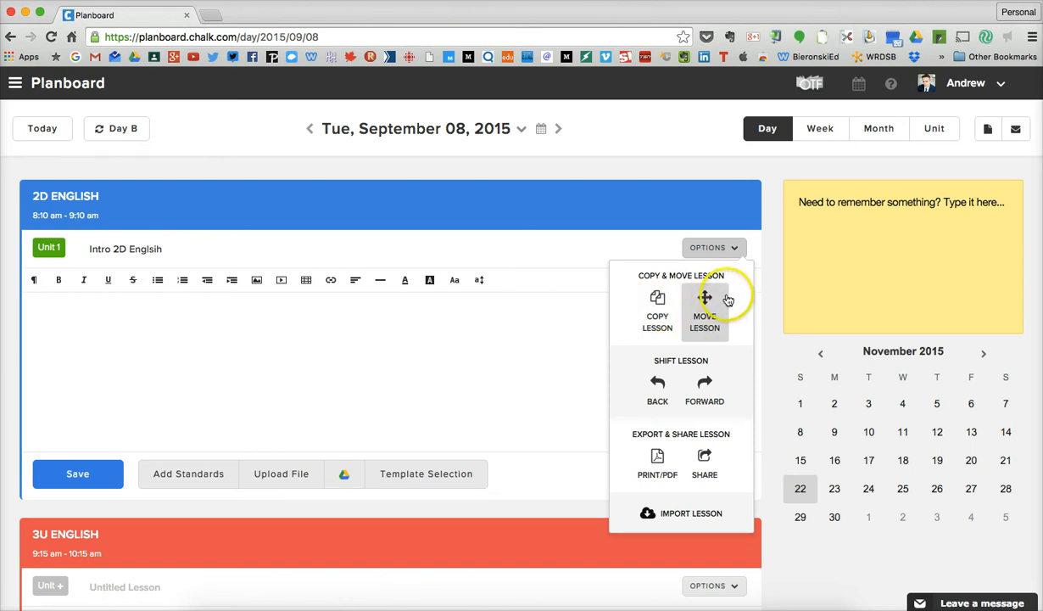
{"action": "left_click", "coordinate": [706, 383]}
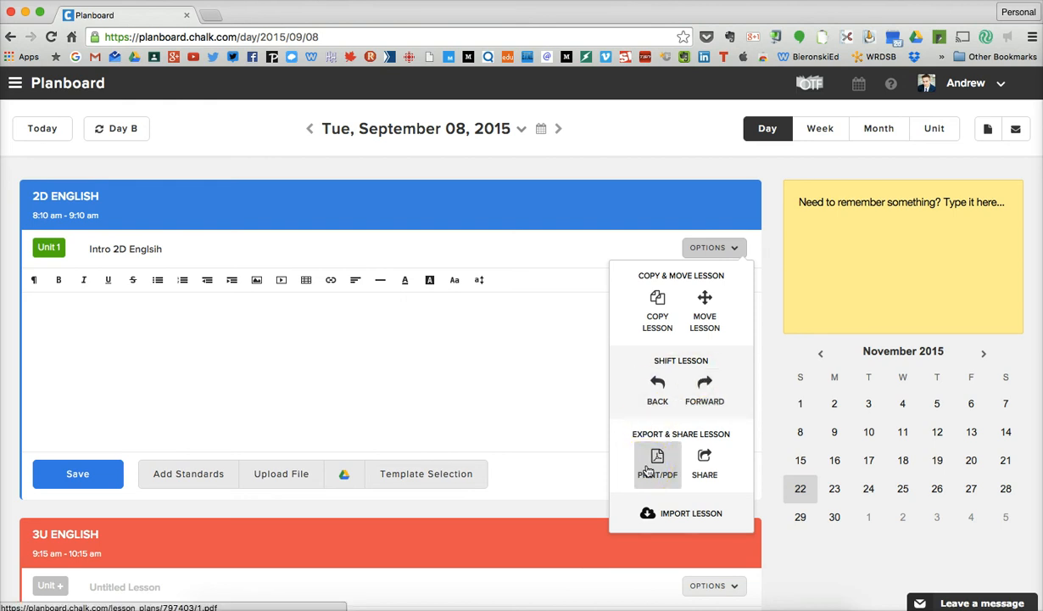
{"action": "left_click", "coordinate": [707, 459]}
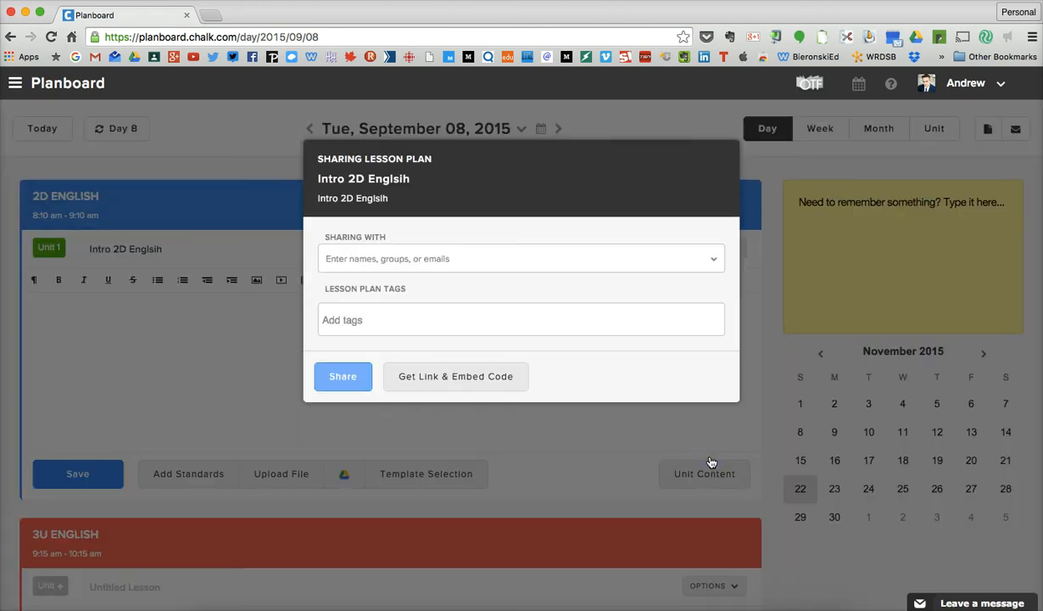
{"action": "left_click", "coordinate": [565, 288]}
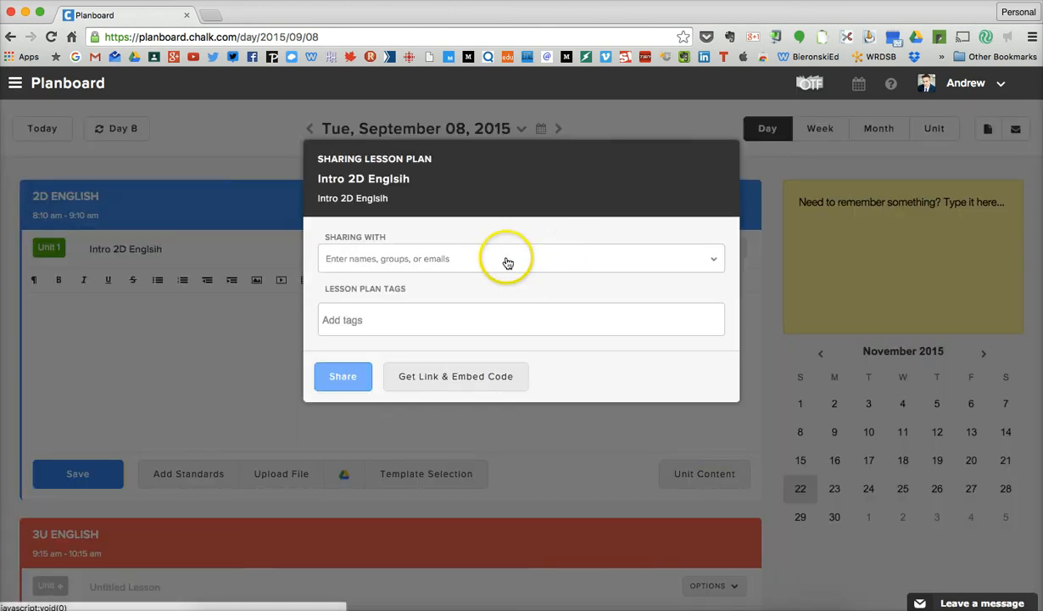
{"action": "left_click", "coordinate": [431, 383]}
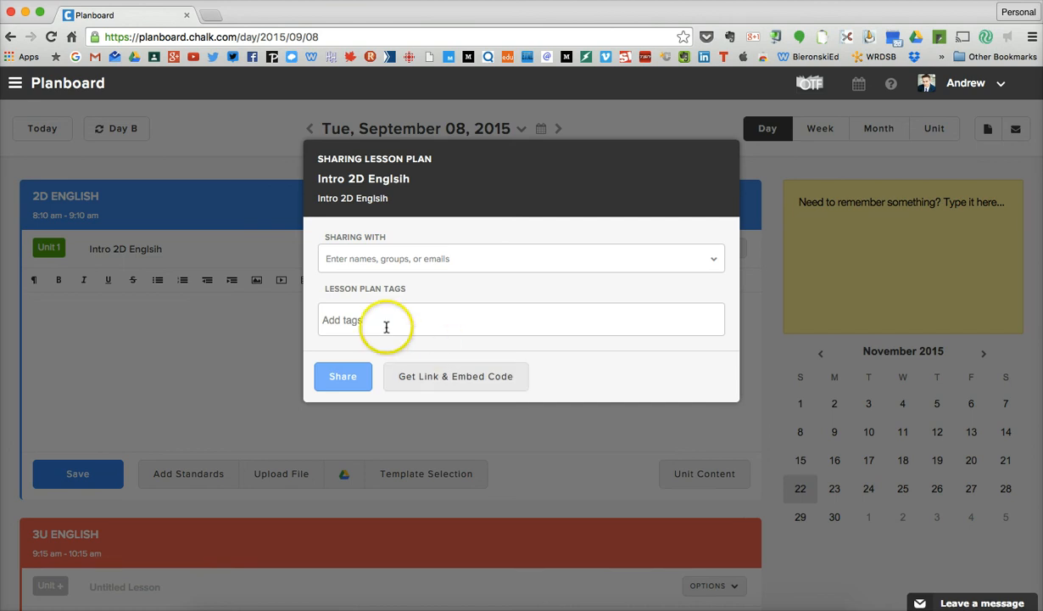
{"action": "left_click", "coordinate": [422, 422]}
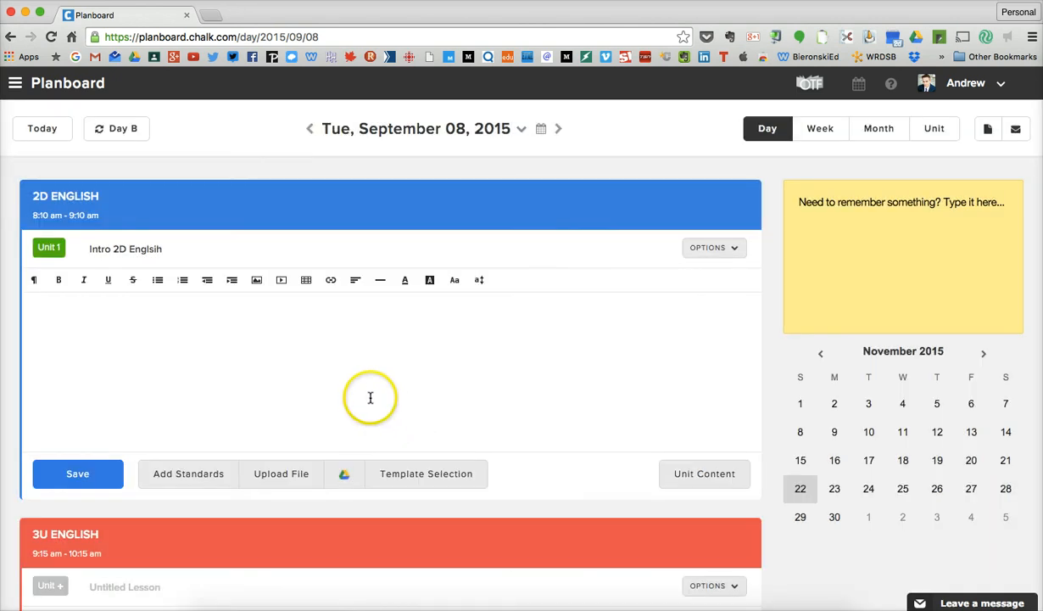
Step: Write "intro to 2D English" in bold as the body of the September 8 2D English lesson, followed by a new line
{"action": "left_click", "coordinate": [121, 313]}
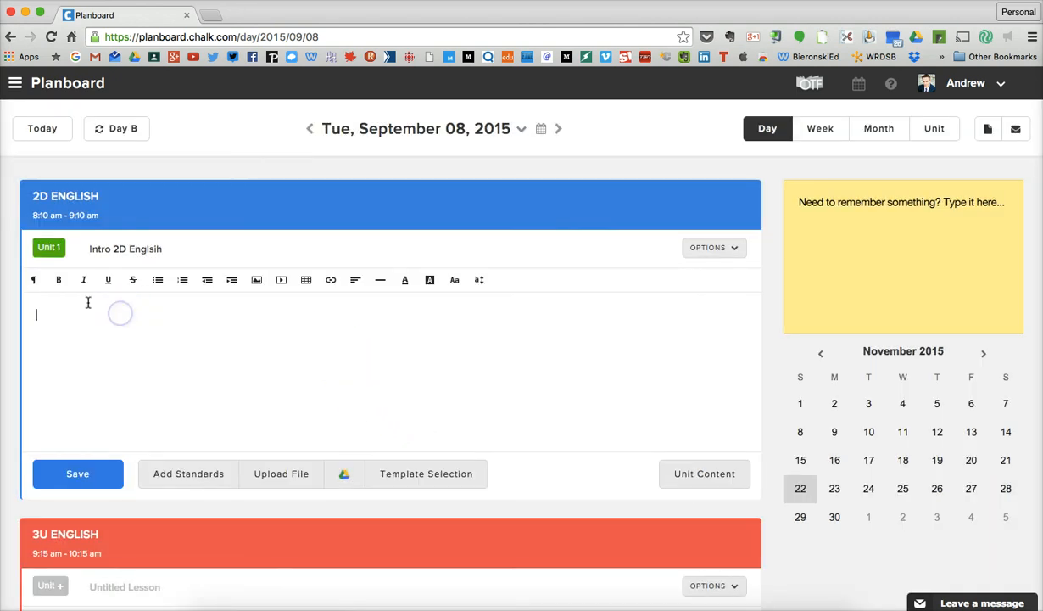
{"action": "left_click", "coordinate": [59, 280]}
{"action": "type", "text": "i"}
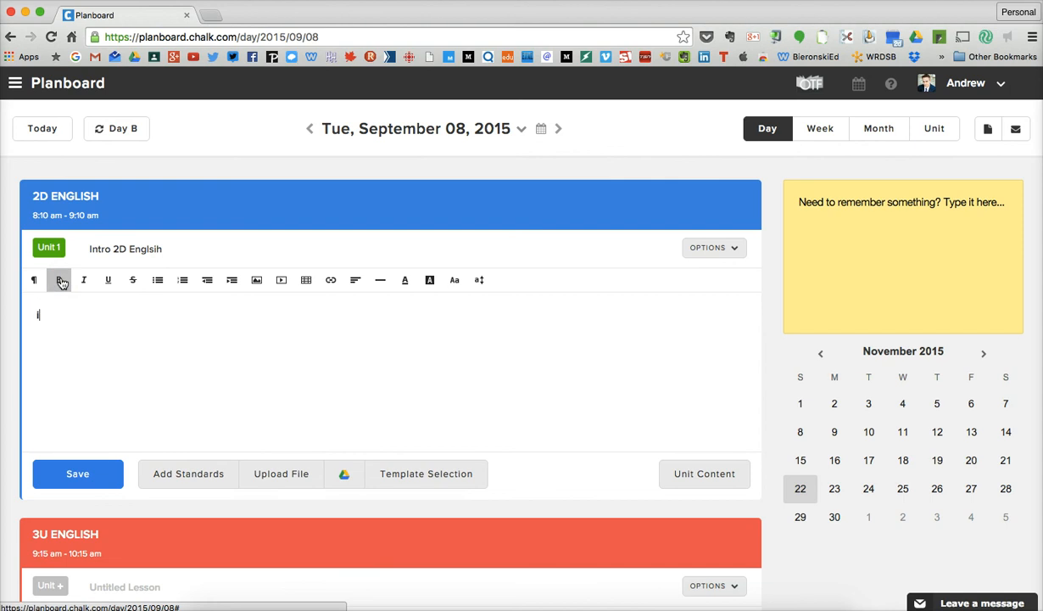
{"action": "type", "text": "ntro to 2D English"}
{"action": "key", "text": "Return"}
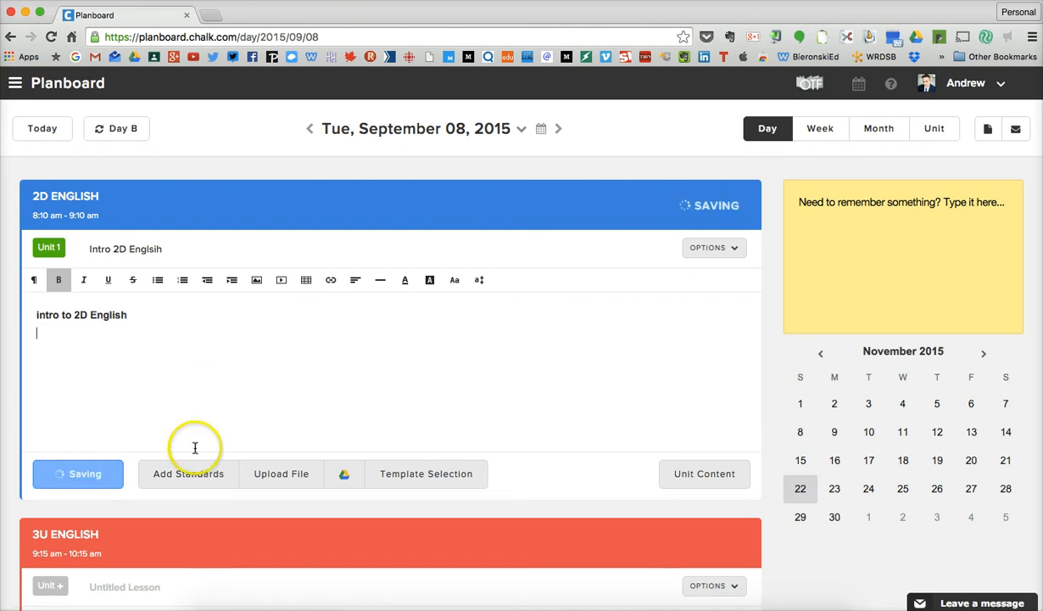
Step: Add standards A1.1, A1.3 and A1.5 from the Ontario - Grade 10 English Academic set to the 2D English lesson
{"action": "left_click", "coordinate": [193, 481]}
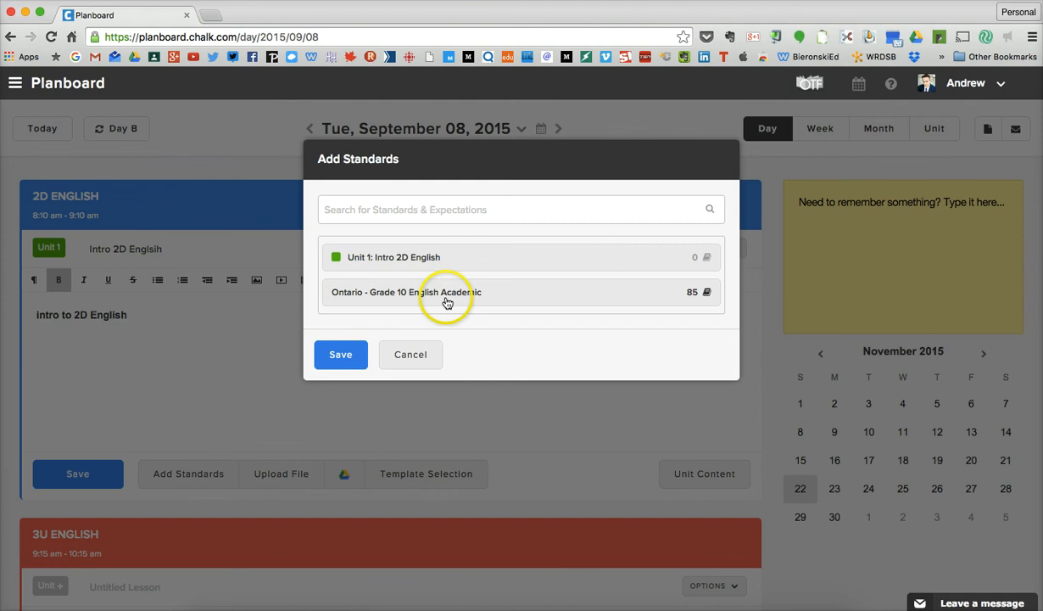
{"action": "left_click", "coordinate": [683, 295]}
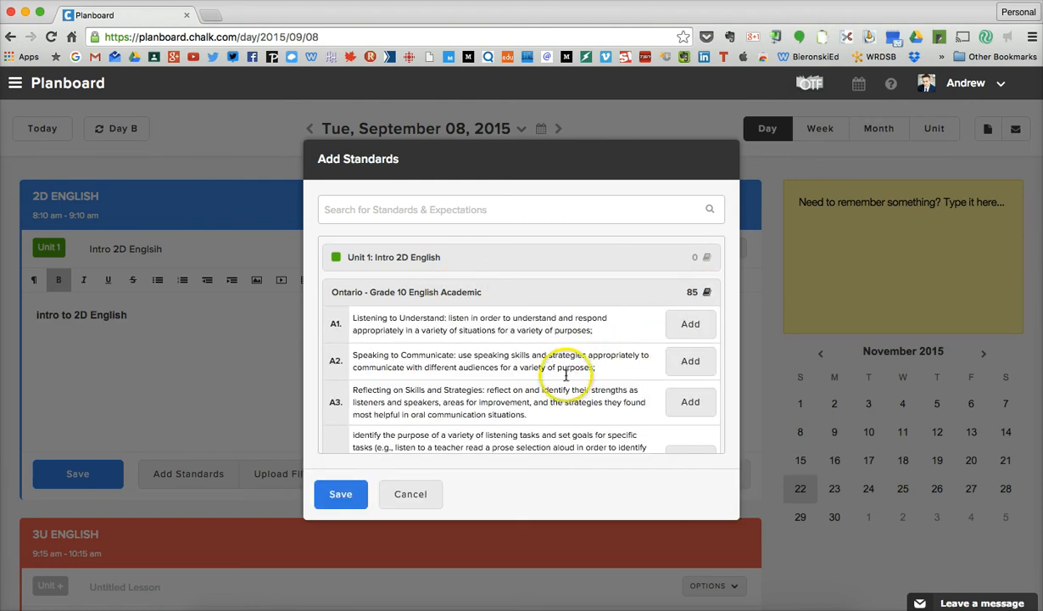
{"action": "scroll", "coordinate": [565, 374], "scroll_direction": "down", "scroll_amount": 20}
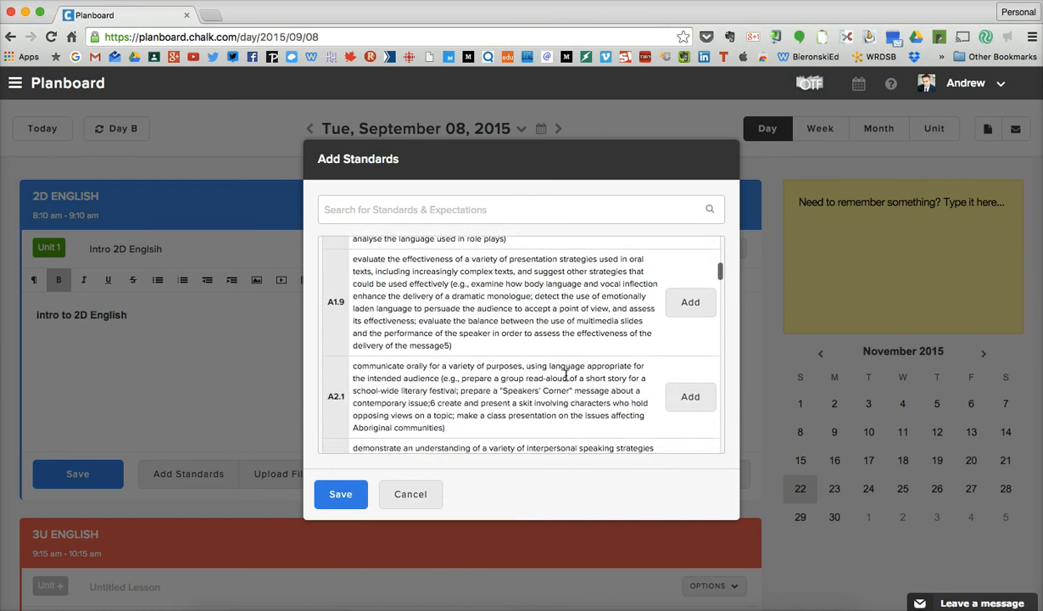
{"action": "scroll", "coordinate": [566, 374], "scroll_direction": "down", "scroll_amount": 15}
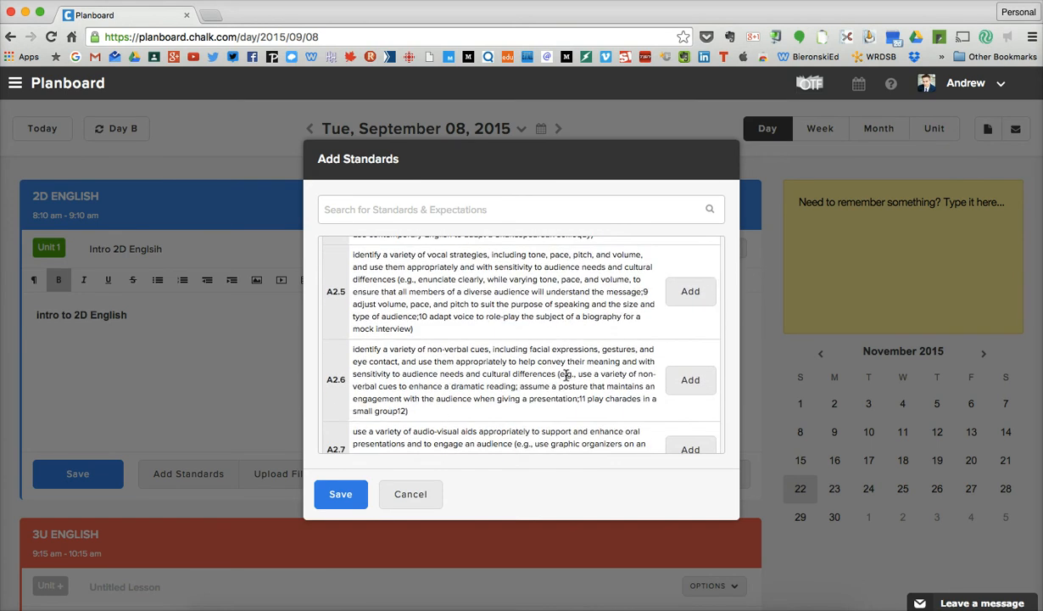
{"action": "scroll", "coordinate": [566, 374], "scroll_direction": "up", "scroll_amount": 20}
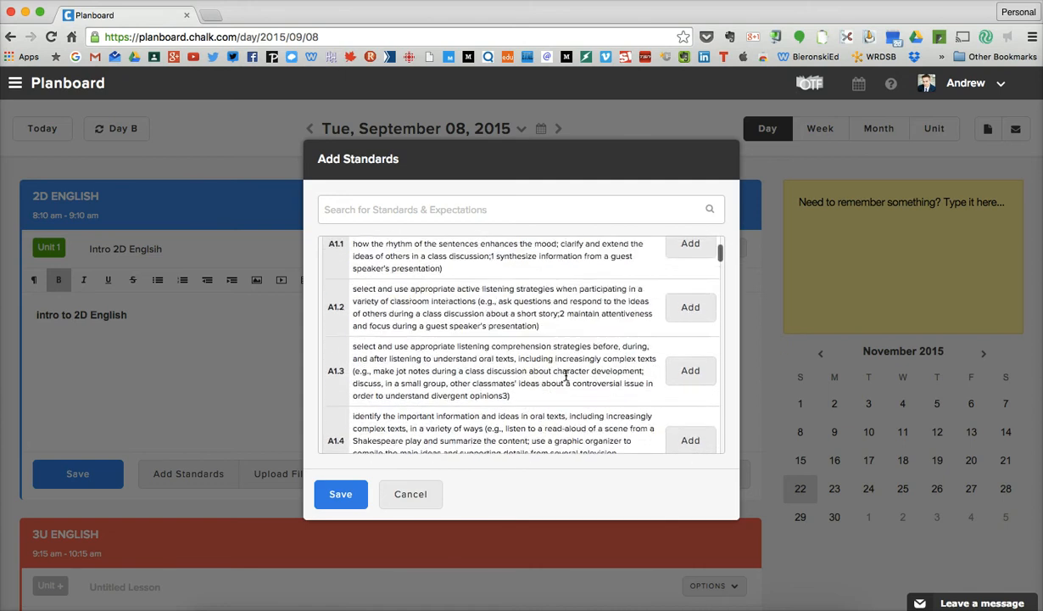
{"action": "scroll", "coordinate": [566, 374], "scroll_direction": "up", "scroll_amount": 5}
{"action": "left_click", "coordinate": [593, 361]}
{"action": "scroll", "coordinate": [596, 364], "scroll_direction": "down", "scroll_amount": 5}
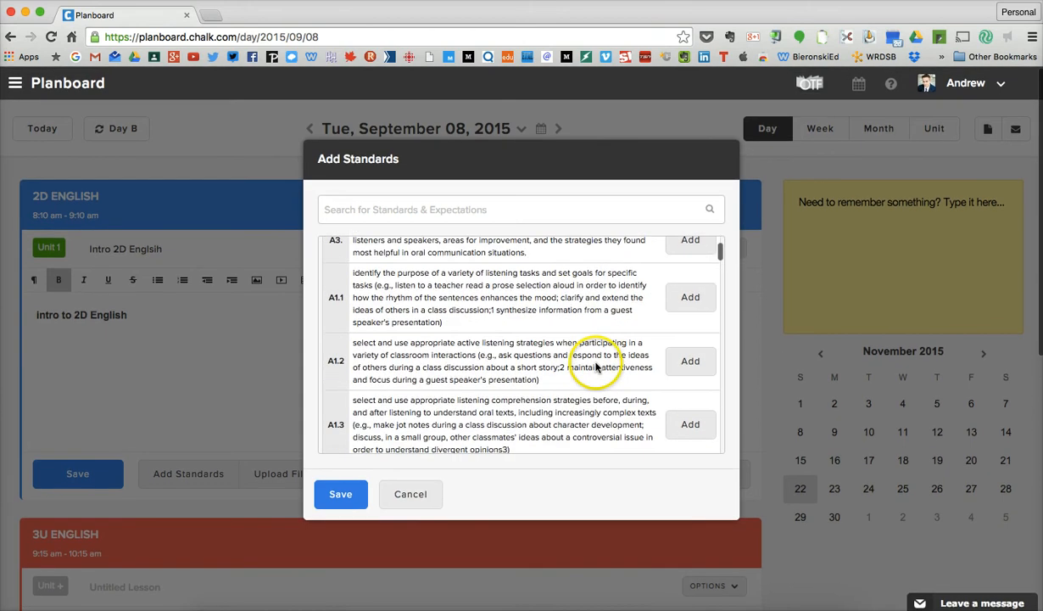
{"action": "left_click", "coordinate": [678, 296]}
{"action": "scroll", "coordinate": [636, 370], "scroll_direction": "down", "scroll_amount": 1}
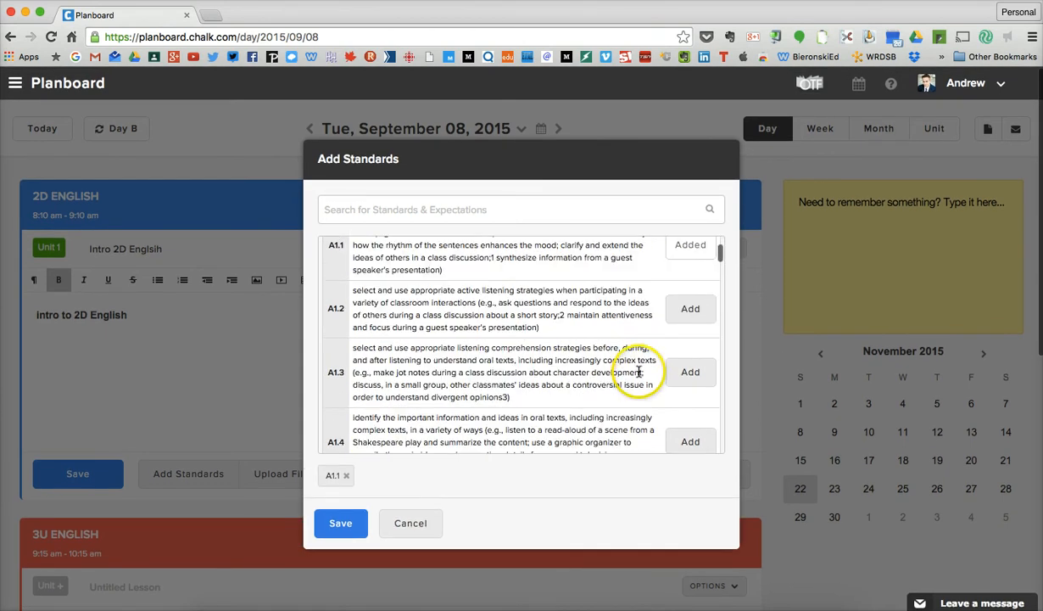
{"action": "left_click", "coordinate": [681, 370]}
{"action": "scroll", "coordinate": [662, 398], "scroll_direction": "down", "scroll_amount": 3}
{"action": "left_click", "coordinate": [683, 392]}
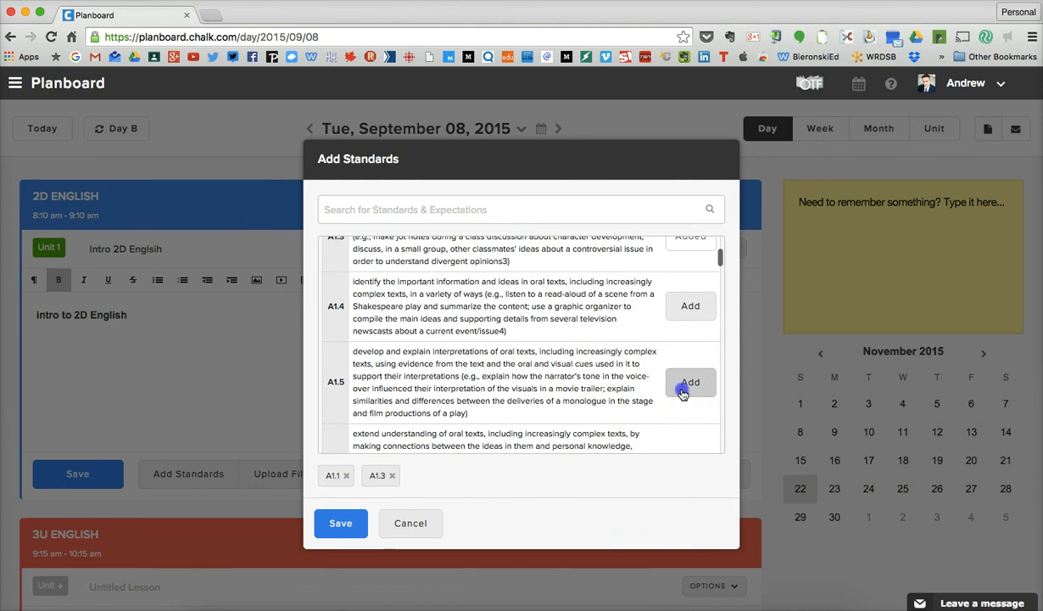
{"action": "left_click", "coordinate": [338, 527]}
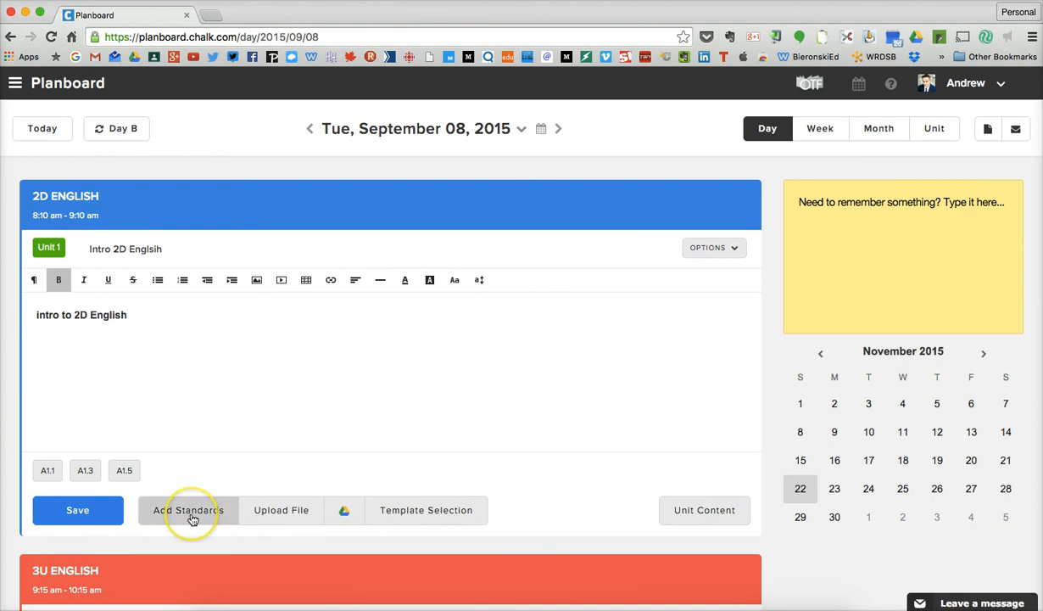
Step: Look at the computer file upload and Google Drive file pickers for the 2D English lesson without attaching anything
{"action": "left_click", "coordinate": [299, 518]}
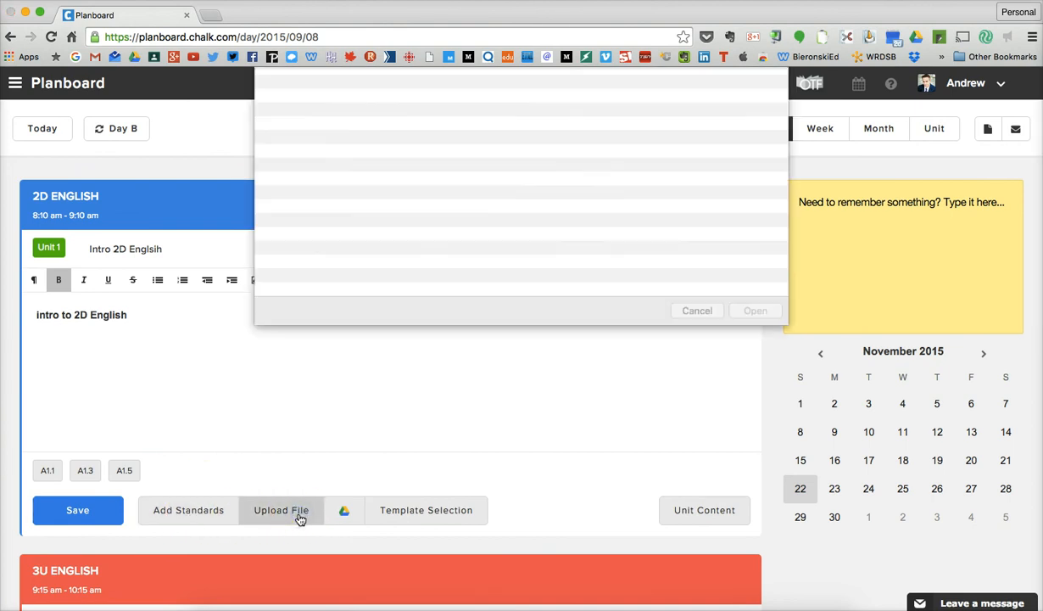
{"action": "scroll", "coordinate": [468, 258], "scroll_direction": "down", "scroll_amount": 5}
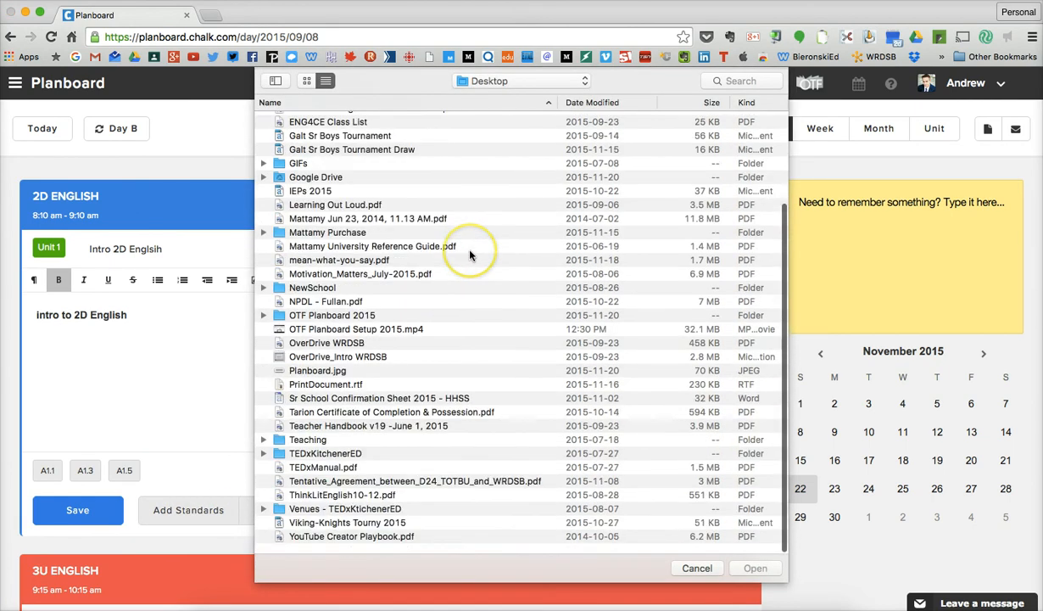
{"action": "scroll", "coordinate": [468, 259], "scroll_direction": "up", "scroll_amount": 5}
{"action": "left_click", "coordinate": [697, 567]}
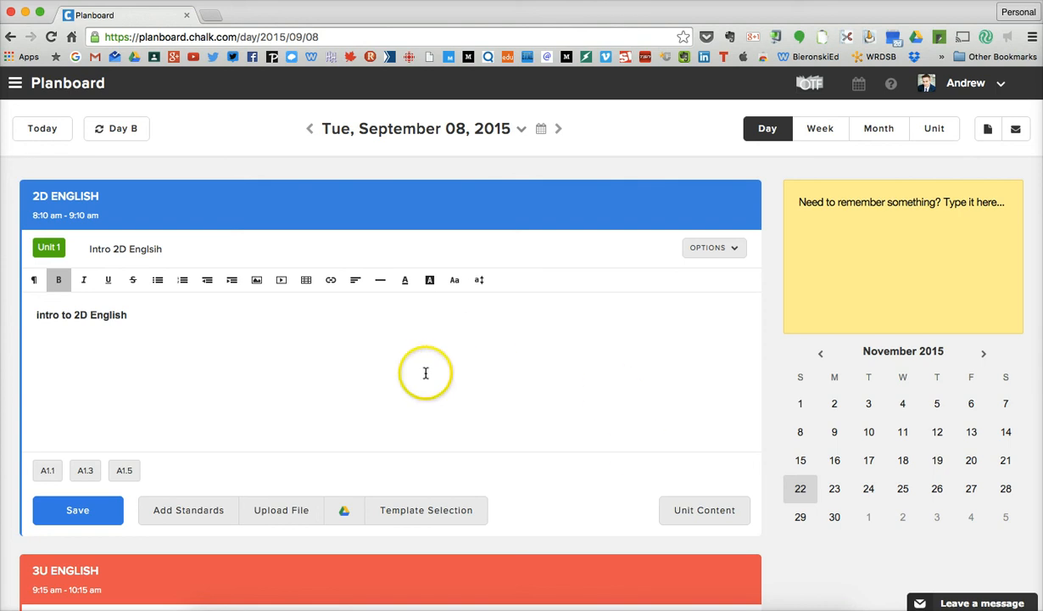
{"action": "left_click", "coordinate": [345, 521]}
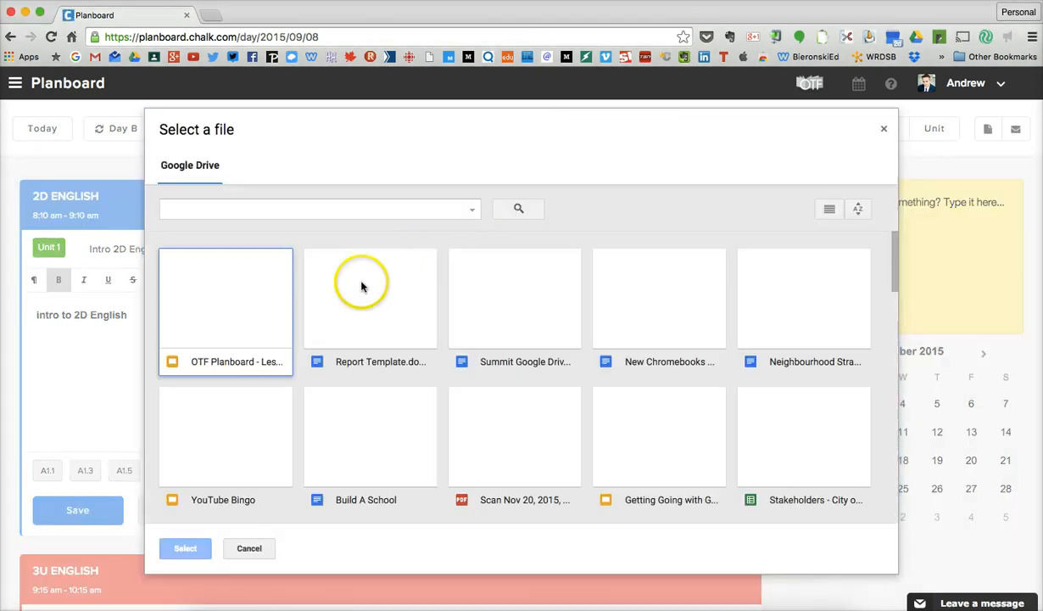
{"action": "left_click", "coordinate": [256, 550]}
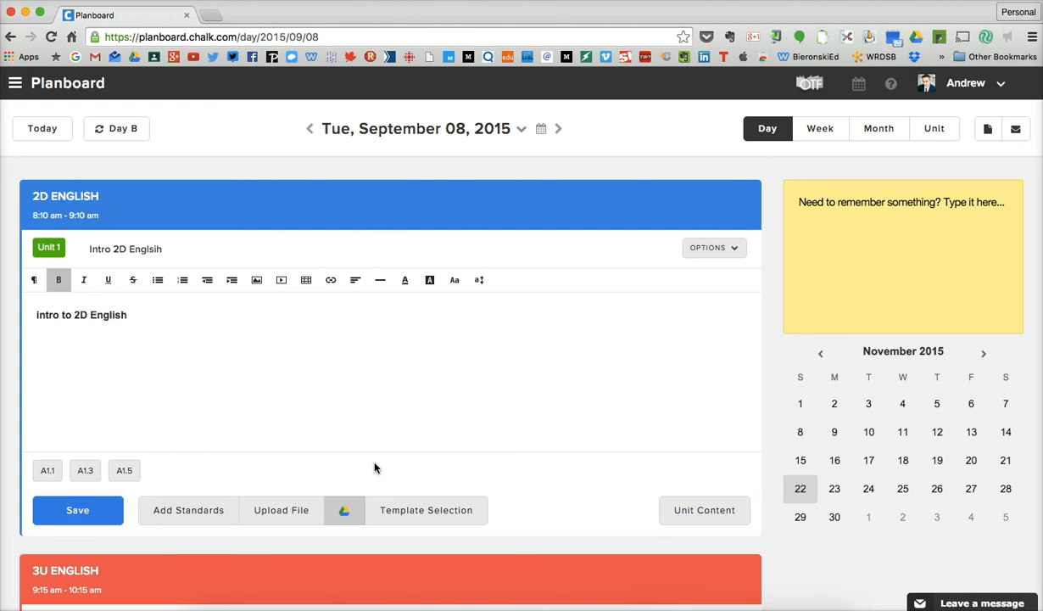
Step: Check the template choices offered for the 2D English lesson and leave without applying one
{"action": "left_click", "coordinate": [449, 509]}
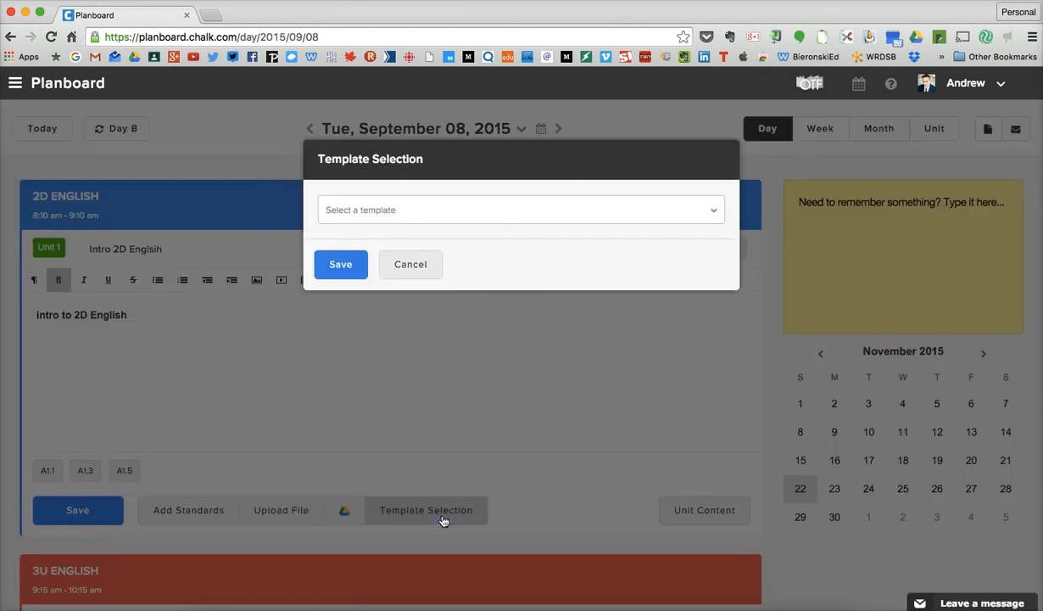
{"action": "left_click", "coordinate": [393, 214]}
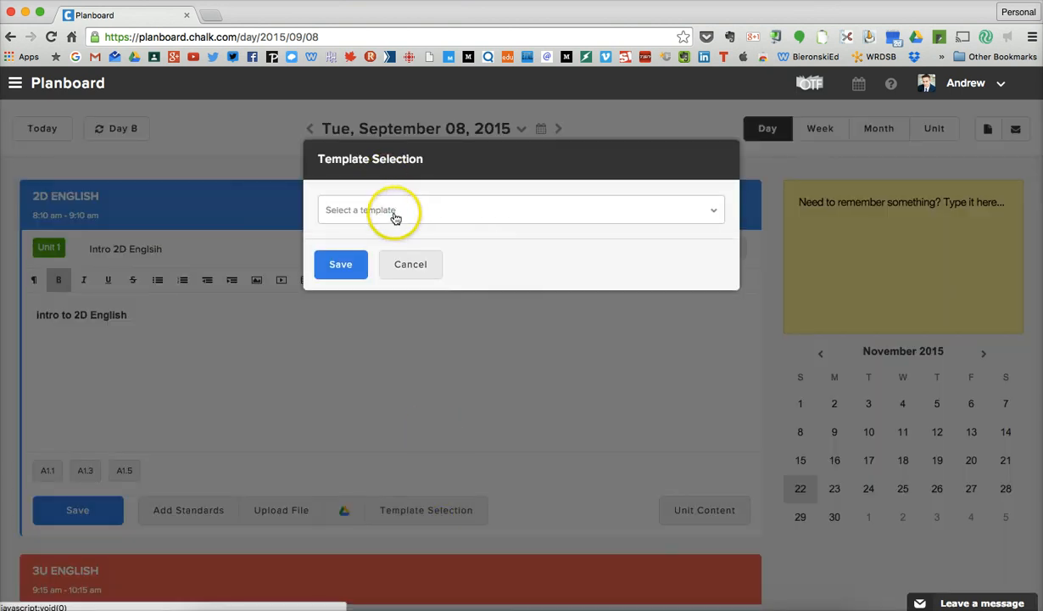
{"action": "left_click", "coordinate": [409, 269]}
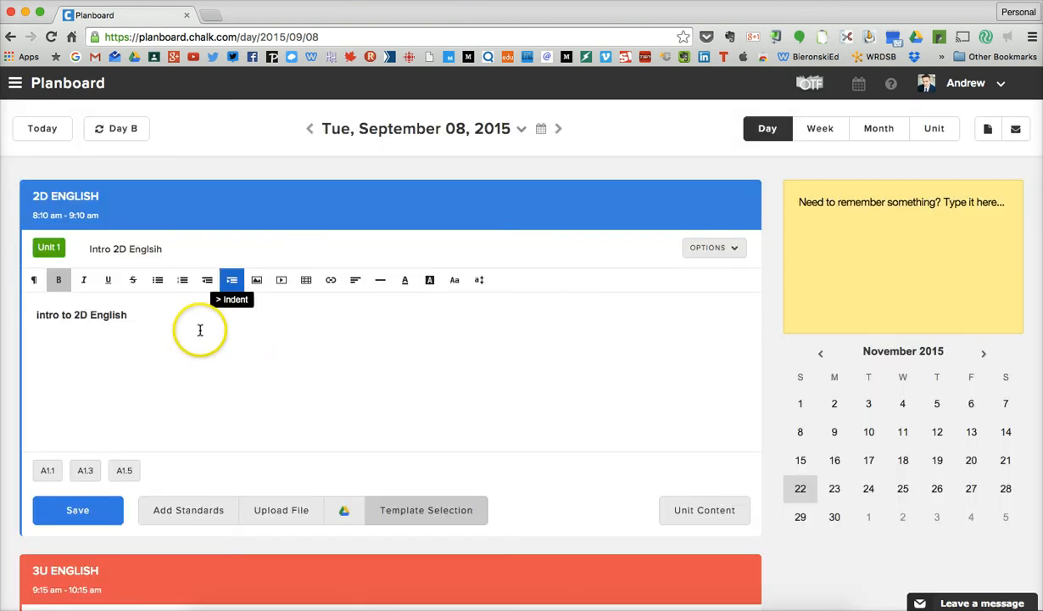
Step: Embed the OTF Planboard Setup 2015 video below the lesson's bold text using the copied YouTube link
{"action": "left_click", "coordinate": [275, 303]}
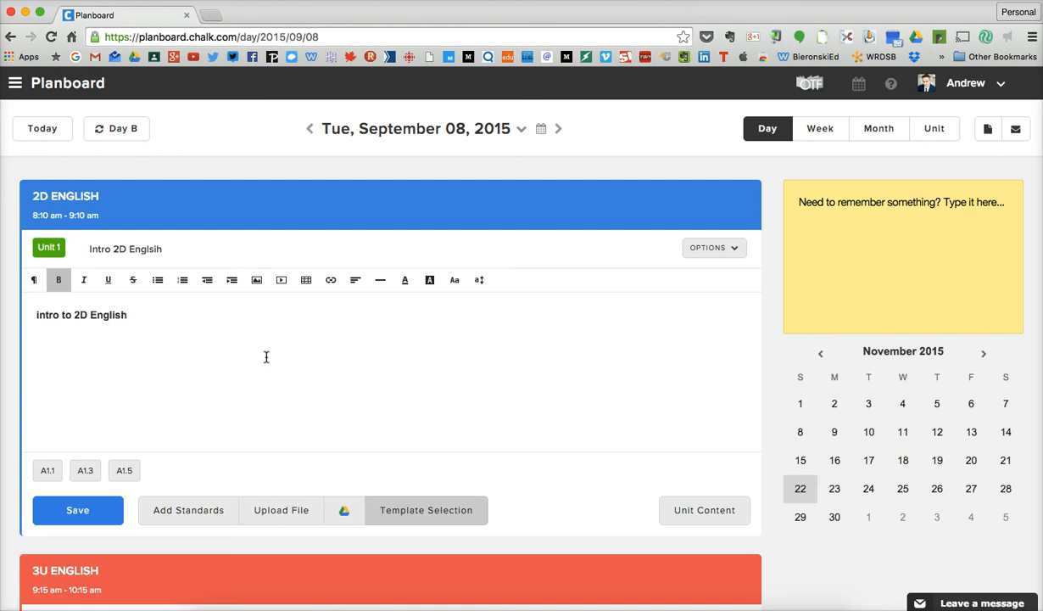
{"action": "left_click", "coordinate": [211, 334]}
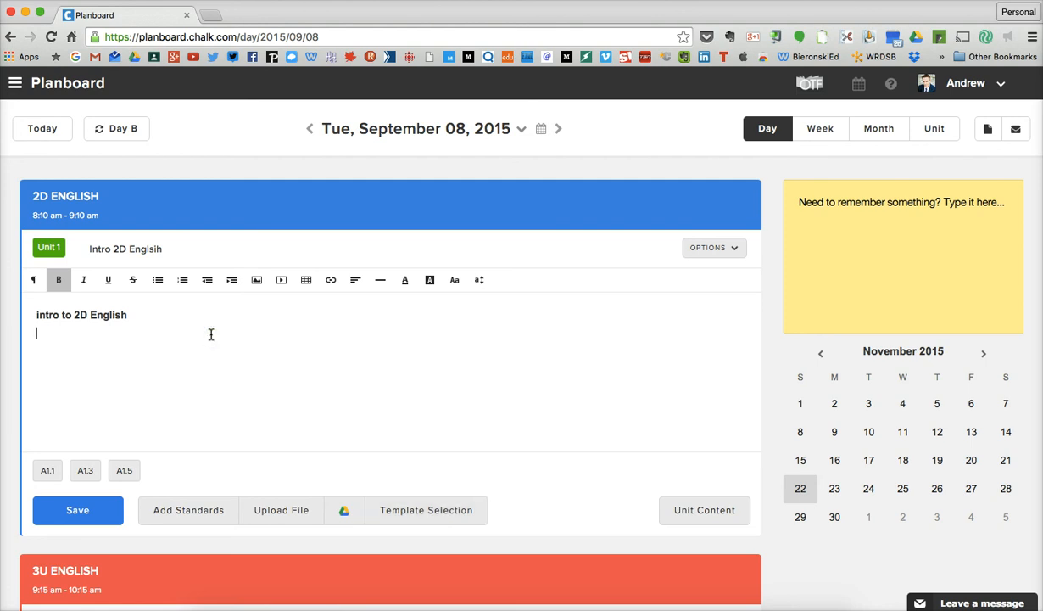
{"action": "left_click", "coordinate": [281, 280]}
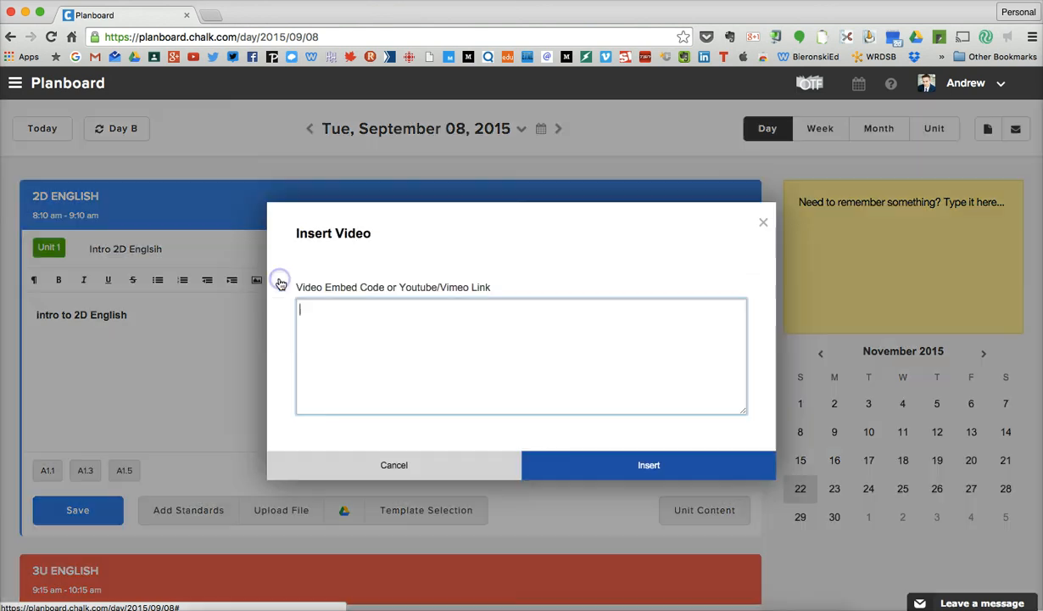
{"action": "right_click", "coordinate": [339, 331]}
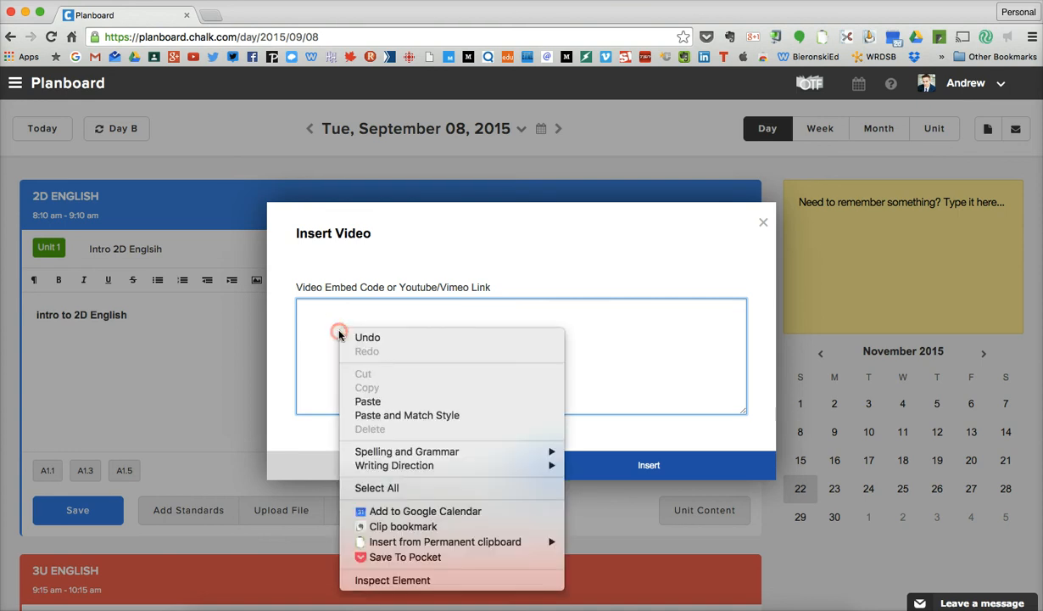
{"action": "left_click", "coordinate": [367, 400]}
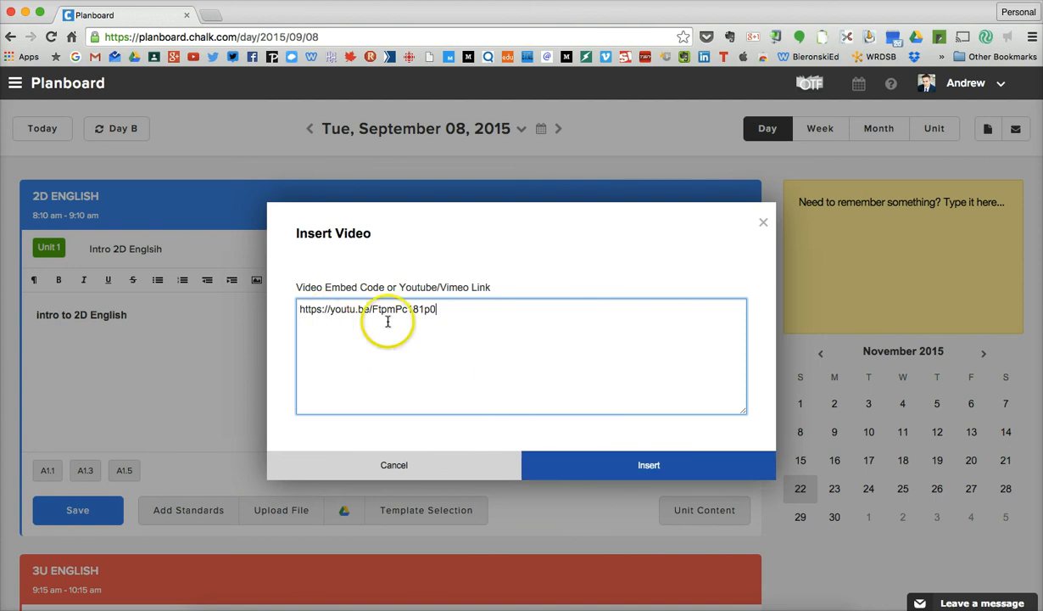
{"action": "left_click", "coordinate": [581, 462]}
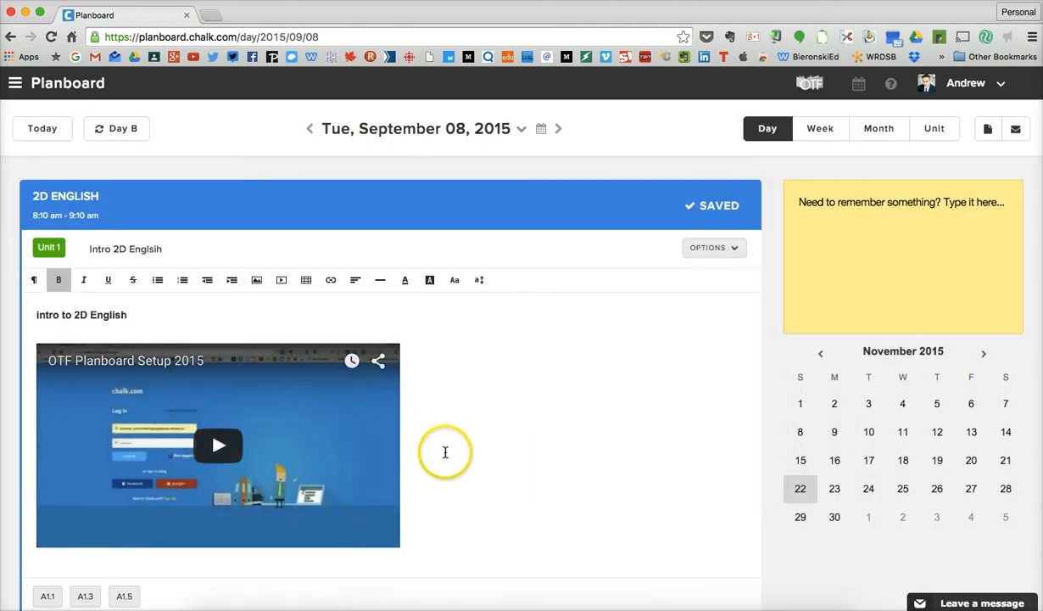
Step: Preview the embedded video in full screen, return to the day plan and save the 2D English lesson
{"action": "scroll", "coordinate": [446, 452], "scroll_direction": "down", "scroll_amount": 1}
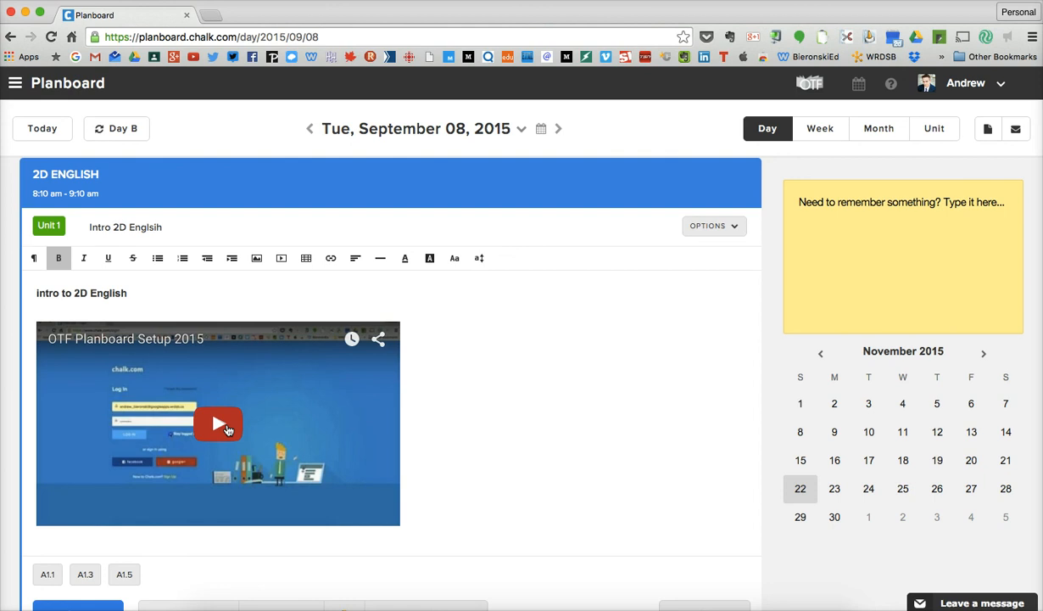
{"action": "left_click", "coordinate": [227, 430]}
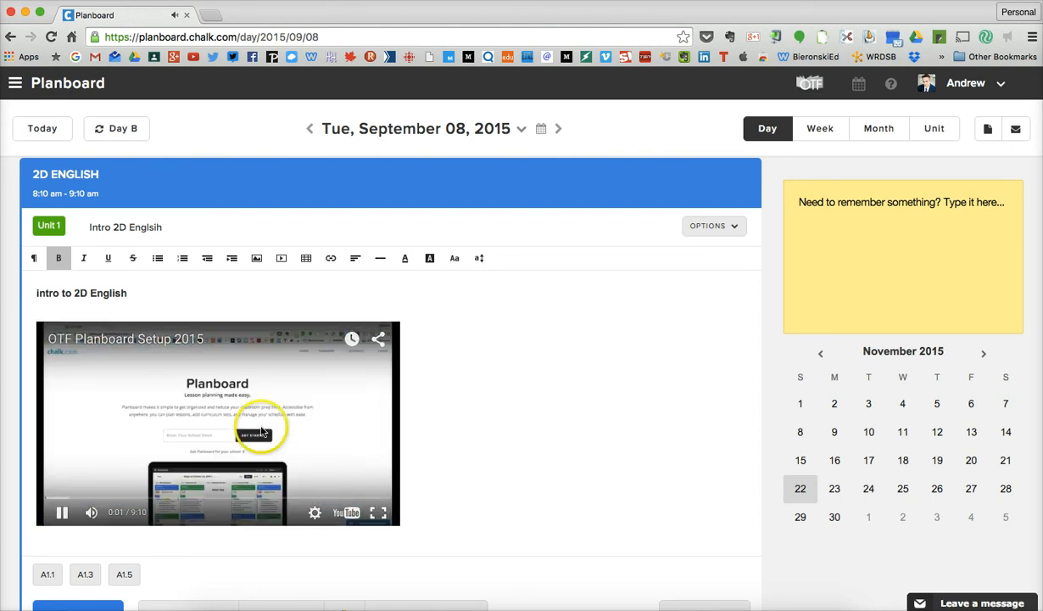
{"action": "left_click", "coordinate": [379, 514]}
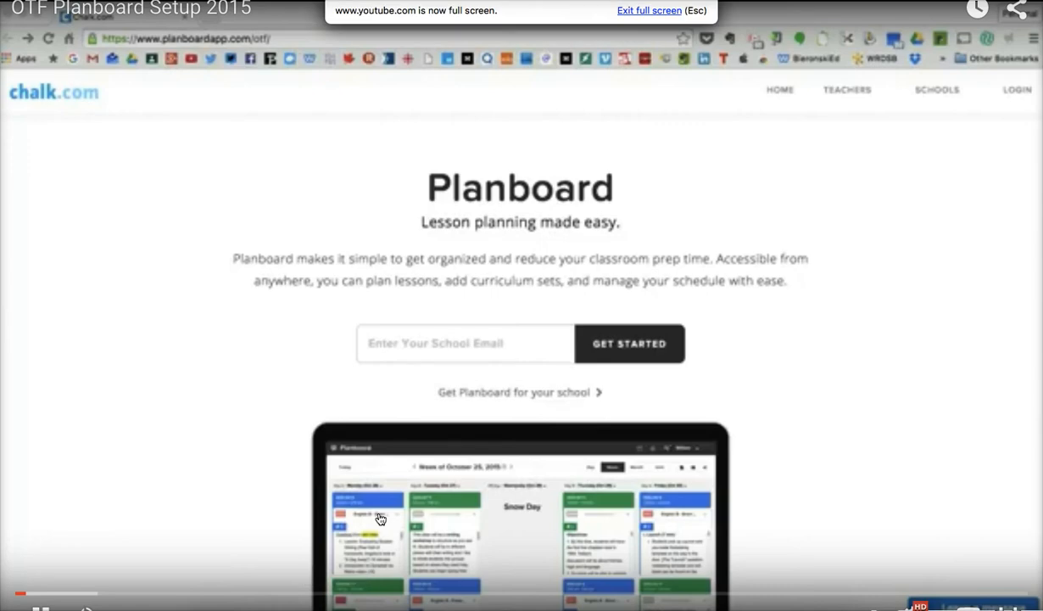
{"action": "double_click", "coordinate": [288, 402]}
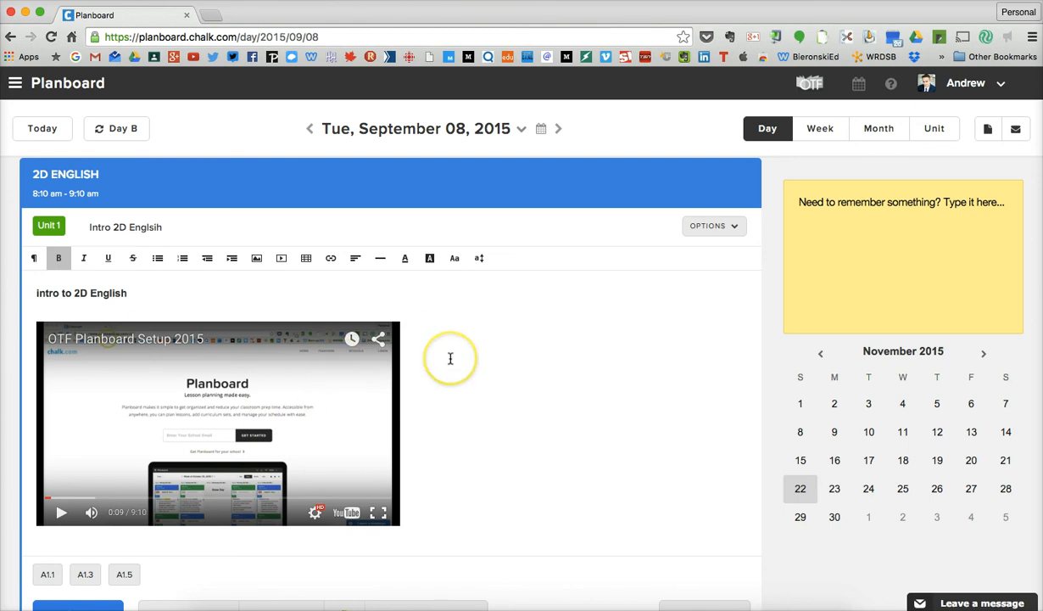
{"action": "scroll", "coordinate": [450, 358], "scroll_direction": "down", "scroll_amount": 3}
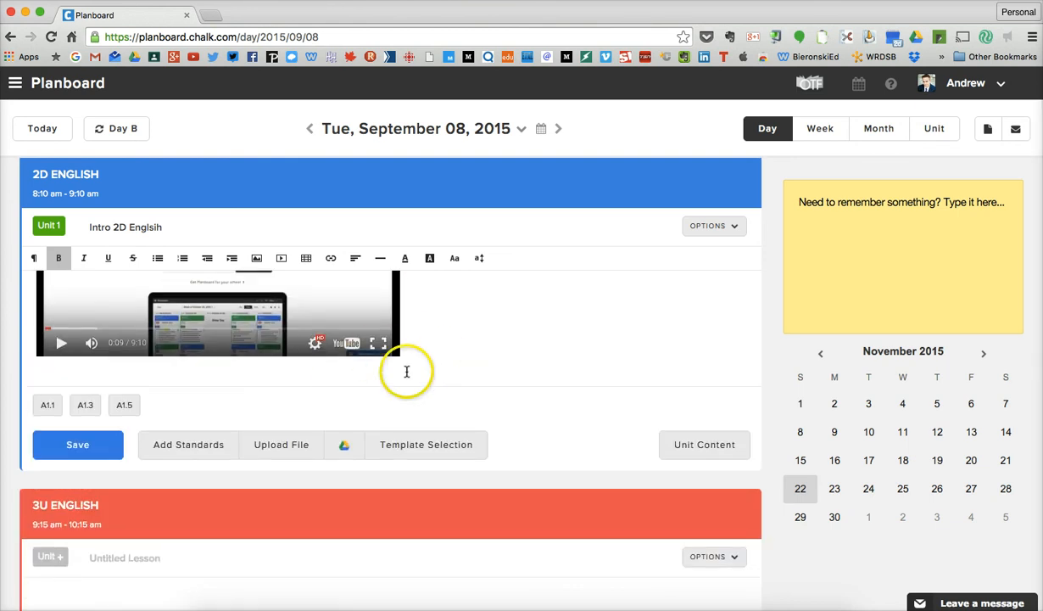
{"action": "left_click", "coordinate": [89, 447]}
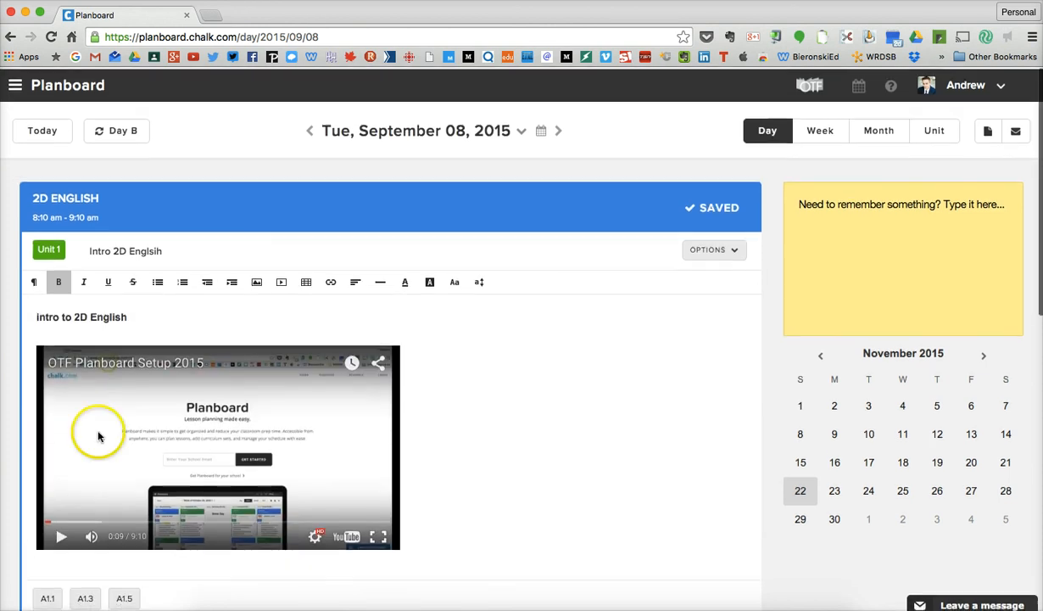
Step: Review Tuesday's 2D English lesson and its video from the week view of September 6, saving and closing the lesson
{"action": "left_click", "coordinate": [819, 129]}
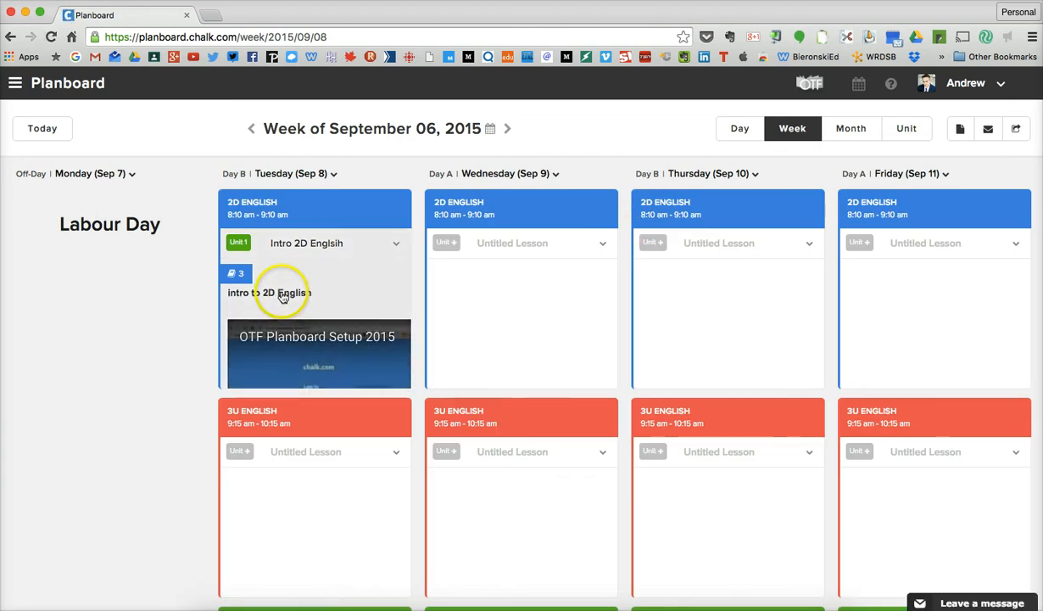
{"action": "scroll", "coordinate": [320, 363], "scroll_direction": "down", "scroll_amount": 2}
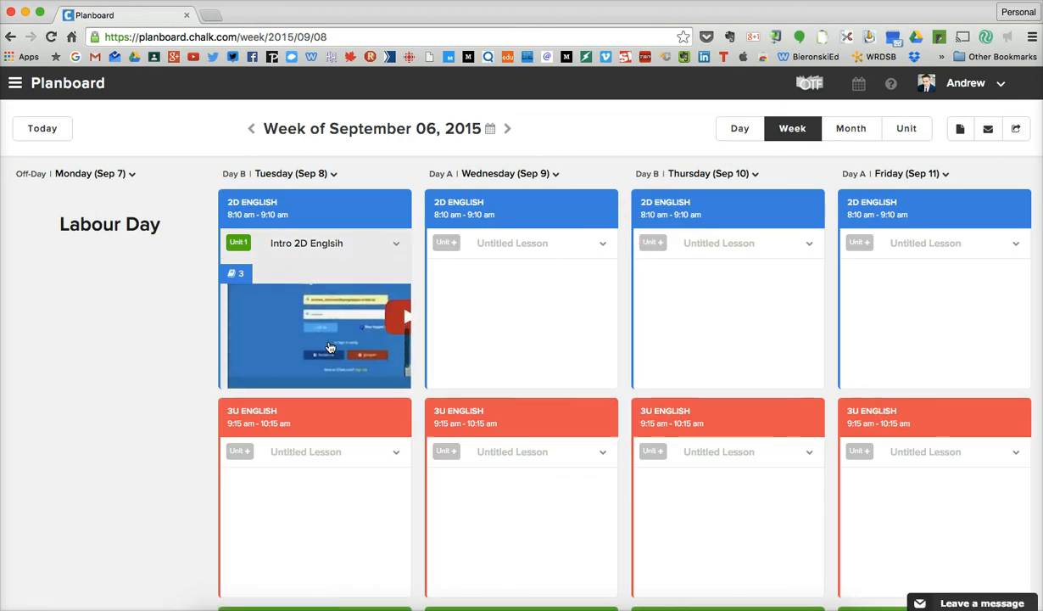
{"action": "scroll", "coordinate": [330, 344], "scroll_direction": "up", "scroll_amount": 3}
{"action": "left_click", "coordinate": [361, 290]}
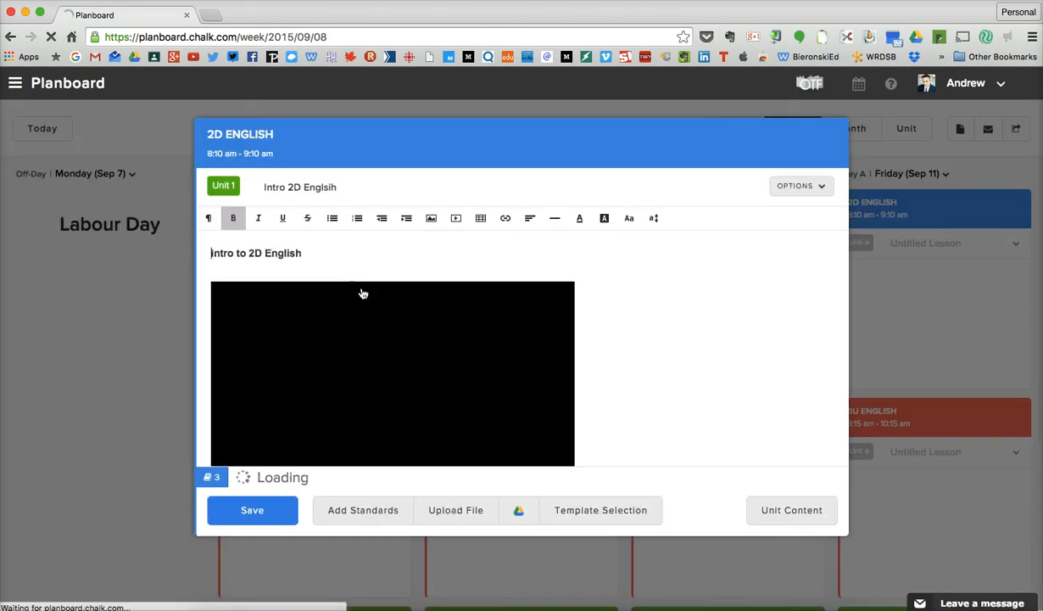
{"action": "scroll", "coordinate": [650, 363], "scroll_direction": "down", "scroll_amount": 3}
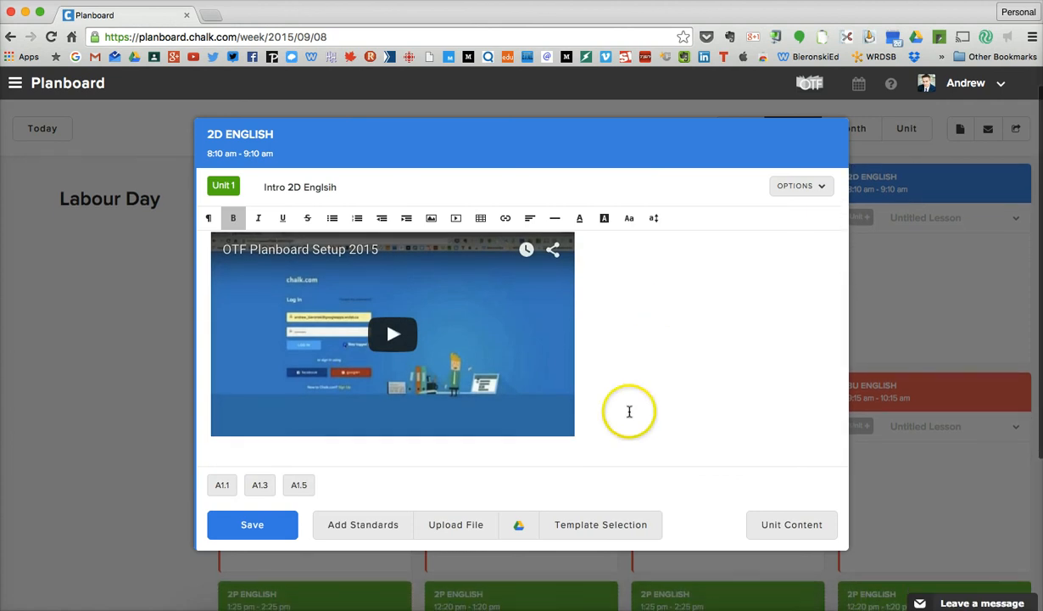
{"action": "left_click", "coordinate": [270, 528]}
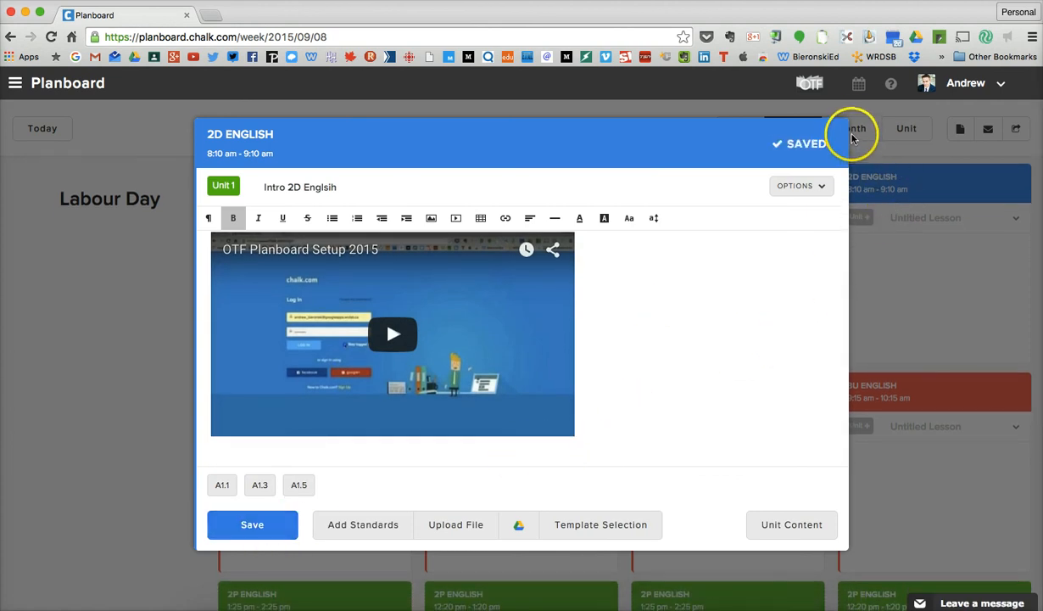
{"action": "left_click", "coordinate": [53, 473]}
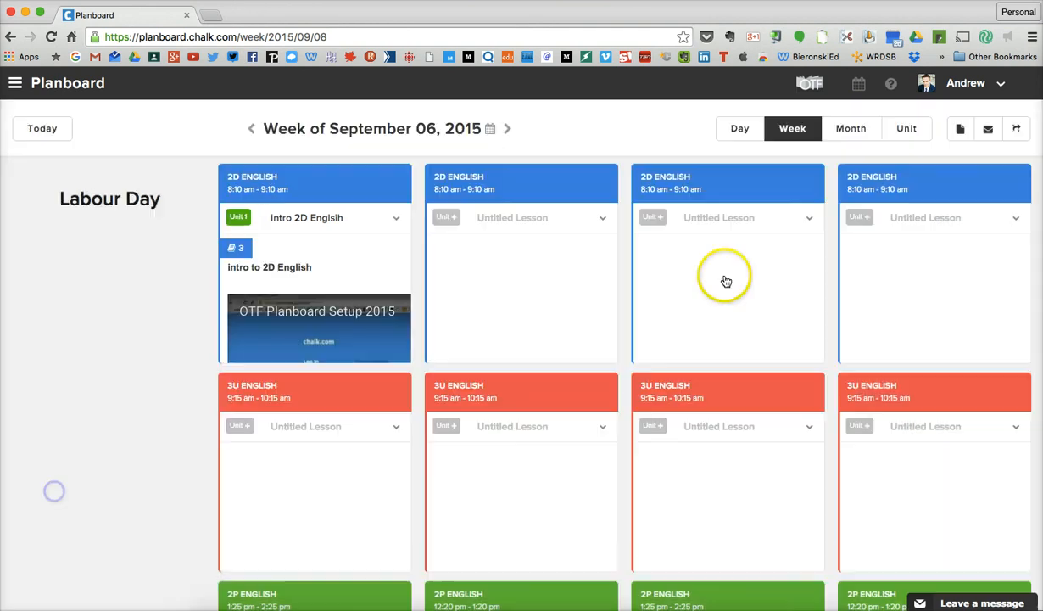
Step: Open the September 8 day plan from the September 2015 month view
{"action": "left_click", "coordinate": [848, 128]}
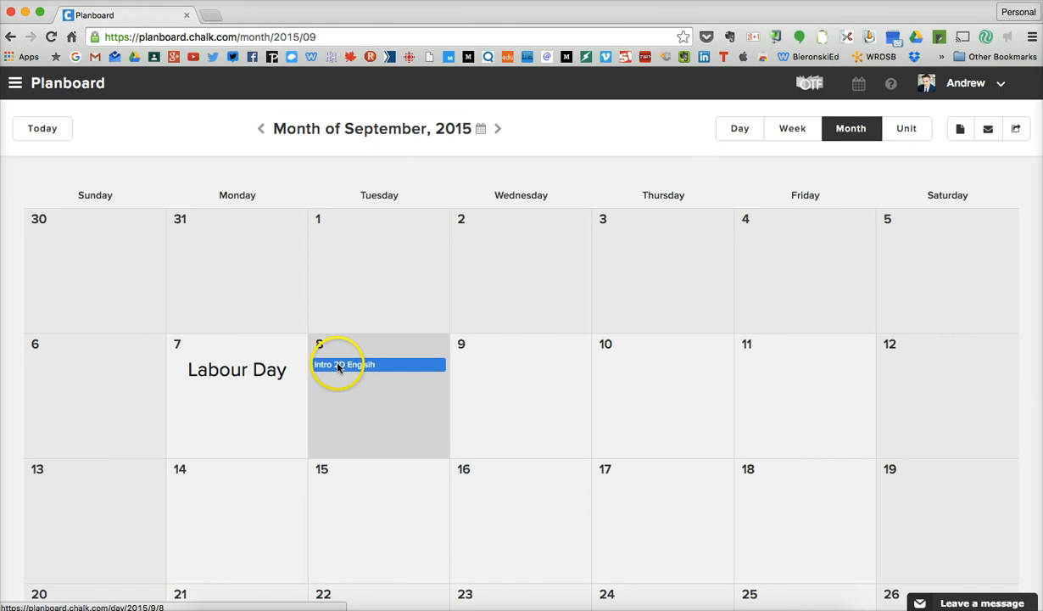
{"action": "left_click", "coordinate": [480, 455]}
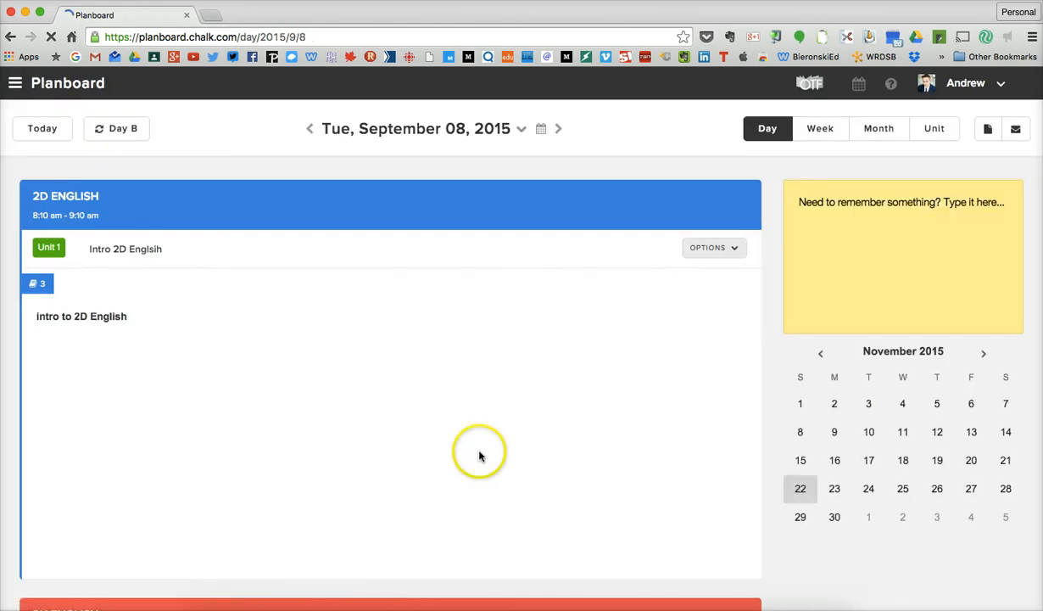